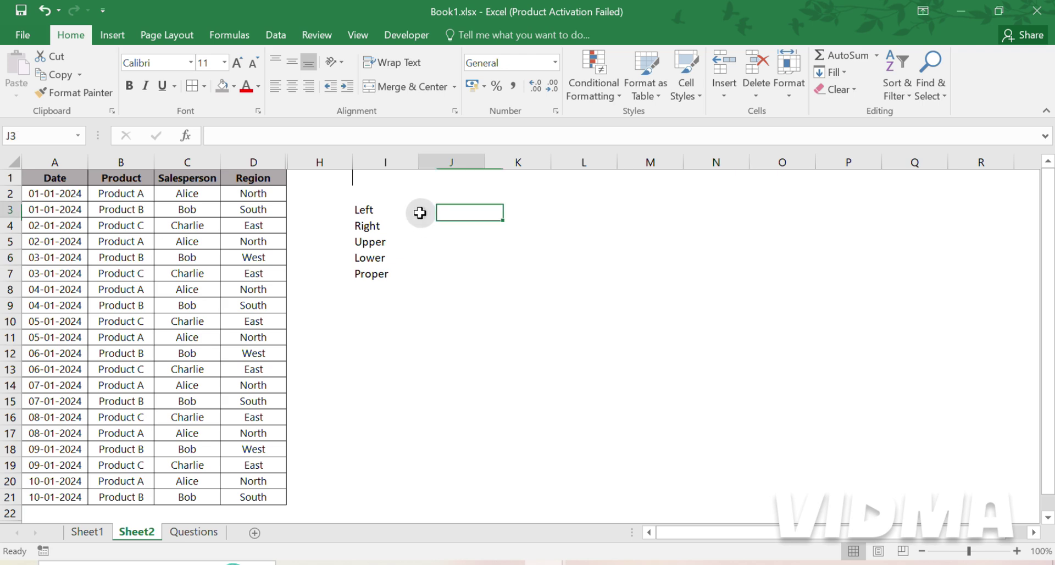
Look through the text function names listed in I3:I7 on Sheet2
key("Left")
key("Left")
key("Right")
key("Down")
key("Down")
key("Down")
key("Down")
key("Down")
key("Down")
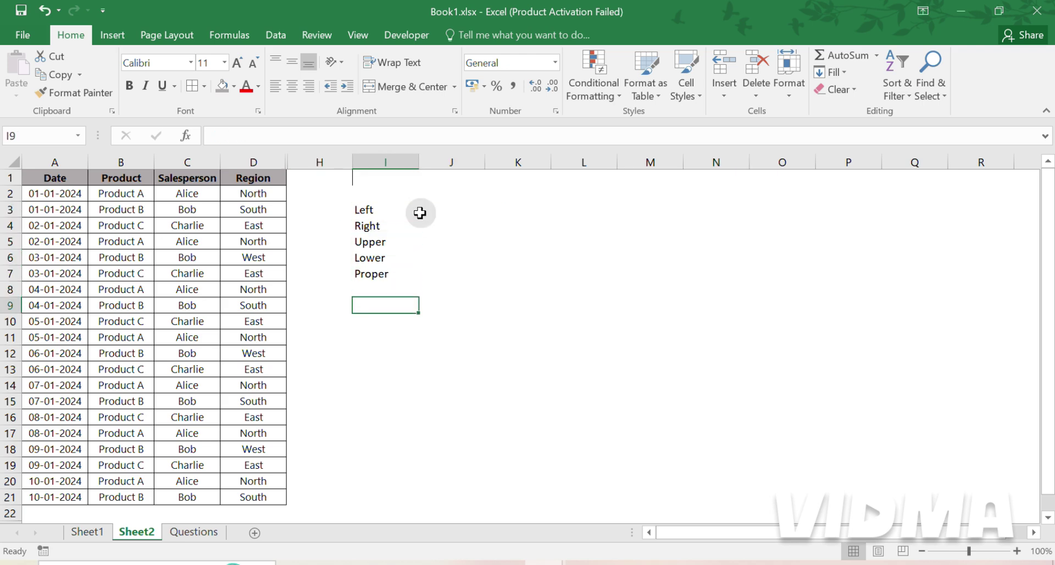
key("Up")
key("Up")
key("Up")
key("Up")
key("Down")
key("Down")
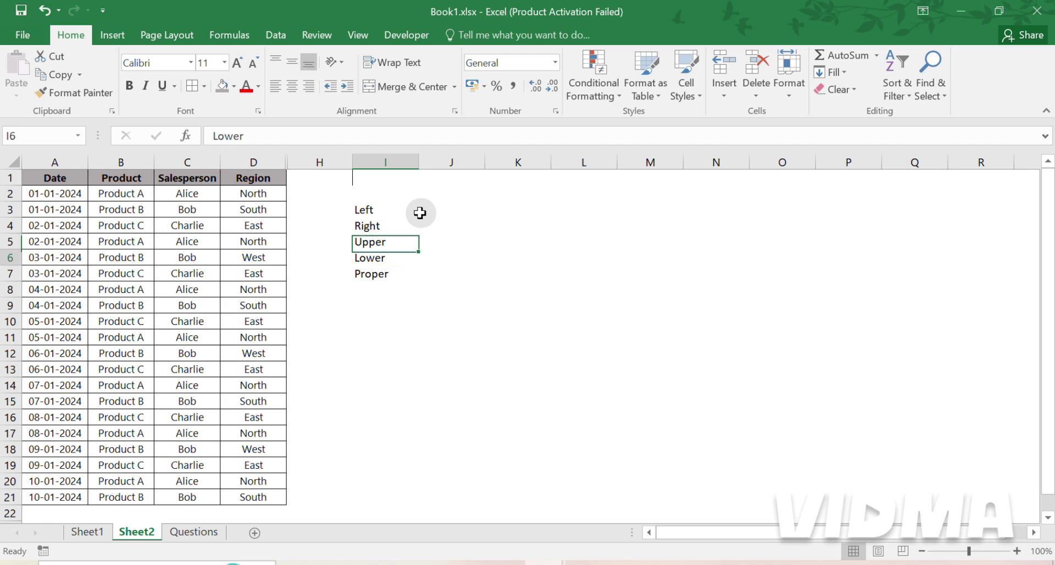
key("Up")
key("Up")
key("Up")
key("Up")
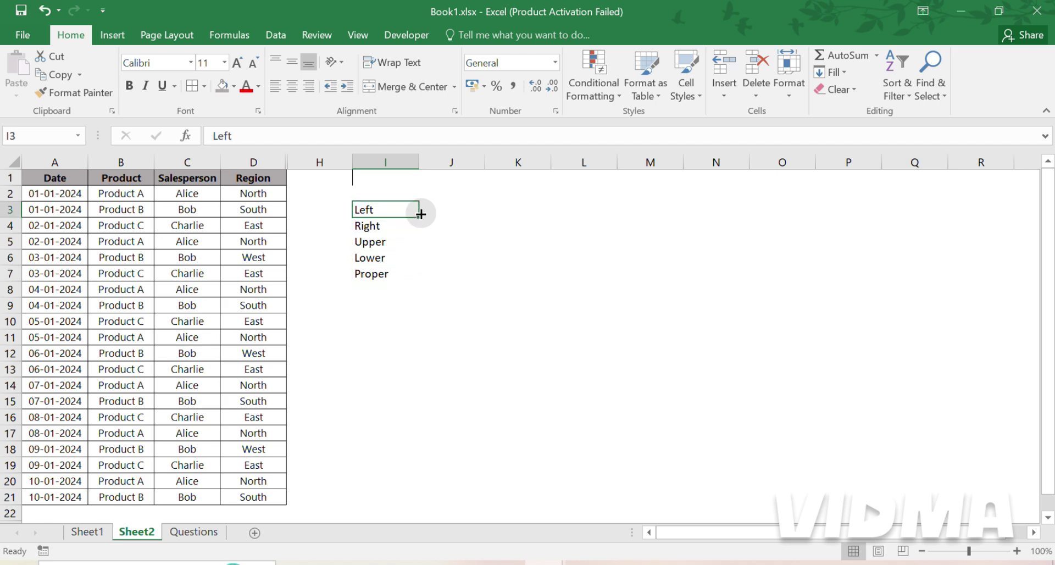
key("Right")
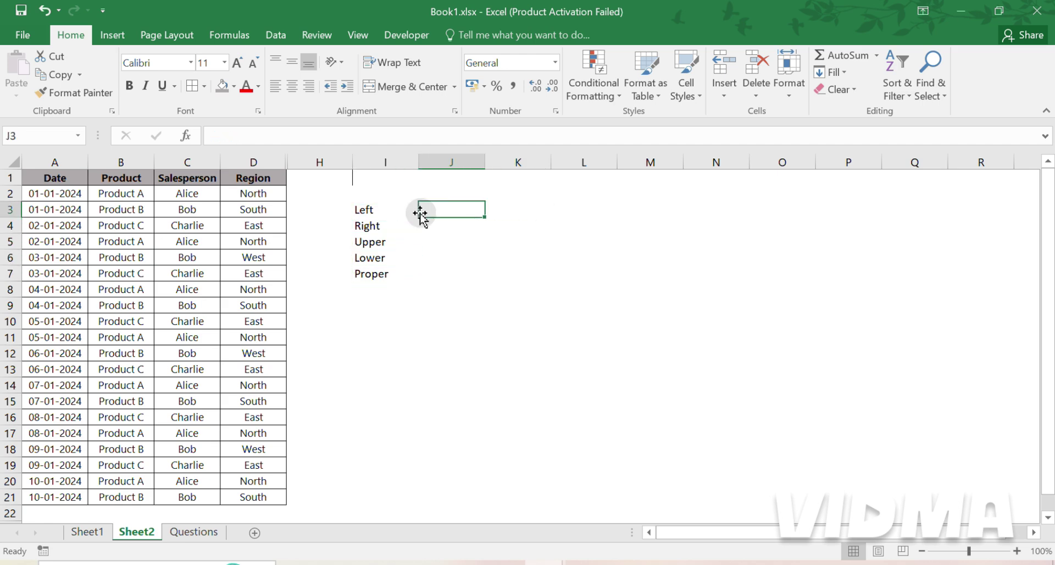
key("Left")
key("Left")
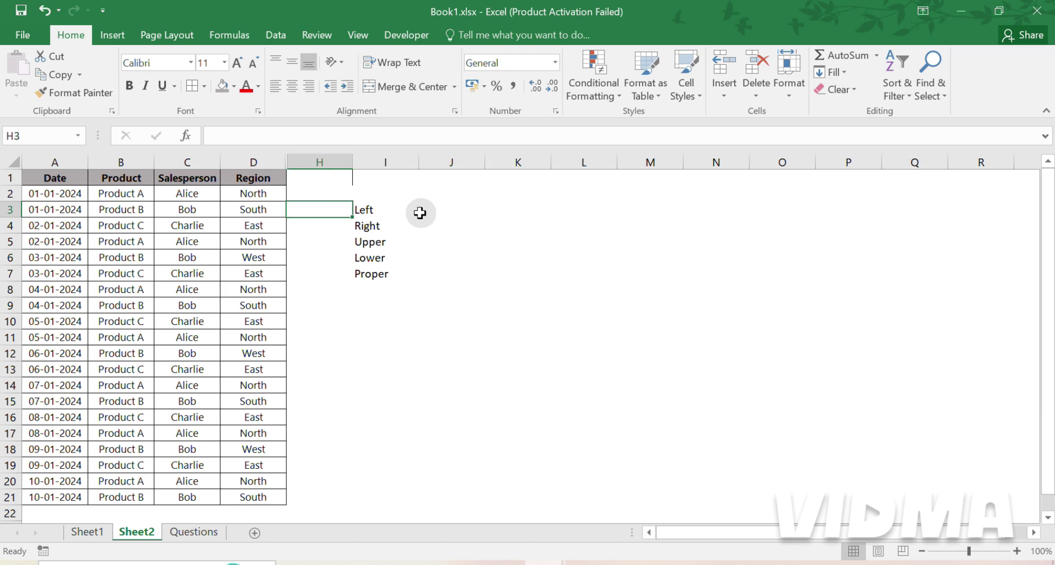
key("Right")
key("ctrl+shift+Down")
key("ctrl+shift+Up")
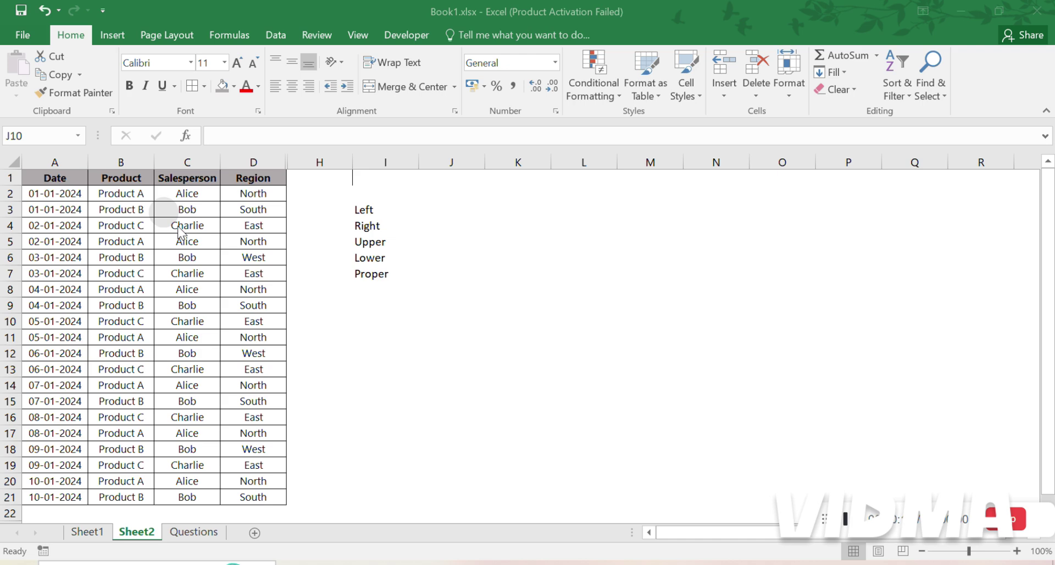
Examine the entries in the Salesperson column and highlight the leading characters of the name in C4
left_click(190, 202)
left_click(191, 198)
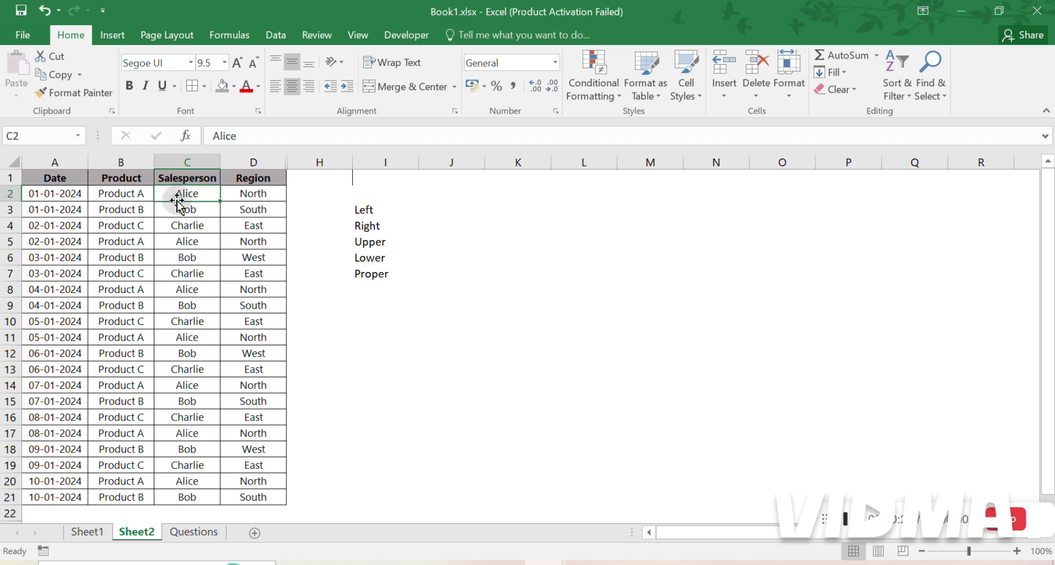
key("ctrl+Down")
key("ctrl+Up")
key("ctrl+Down")
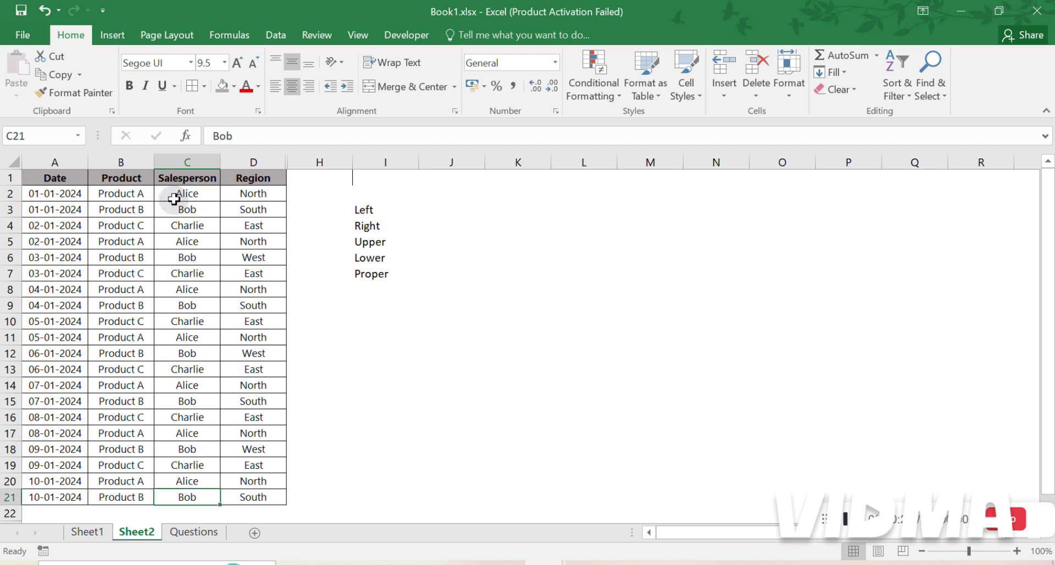
double_click(177, 225)
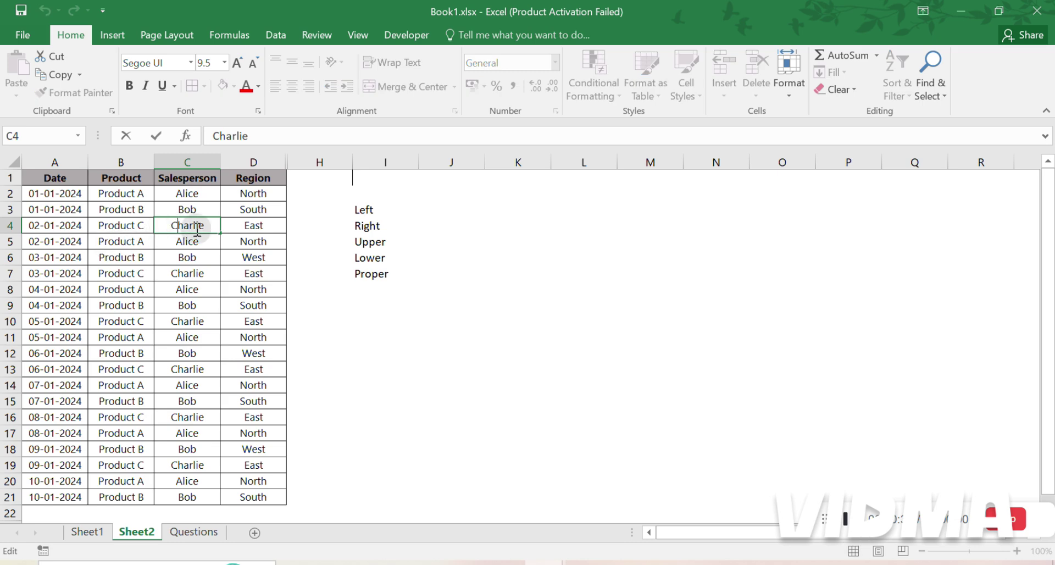
key("shift+Home")
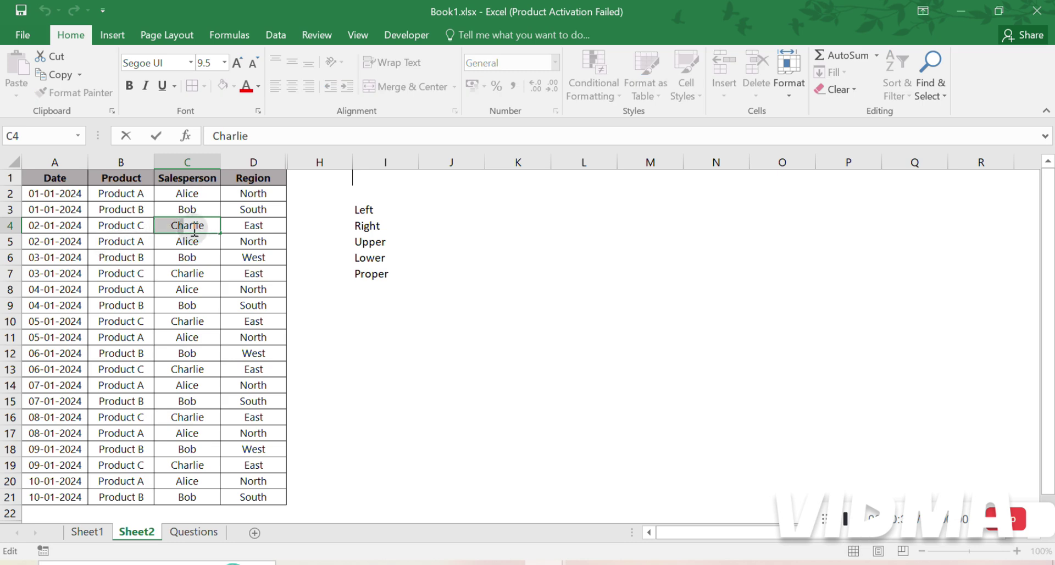
left_click(412, 197)
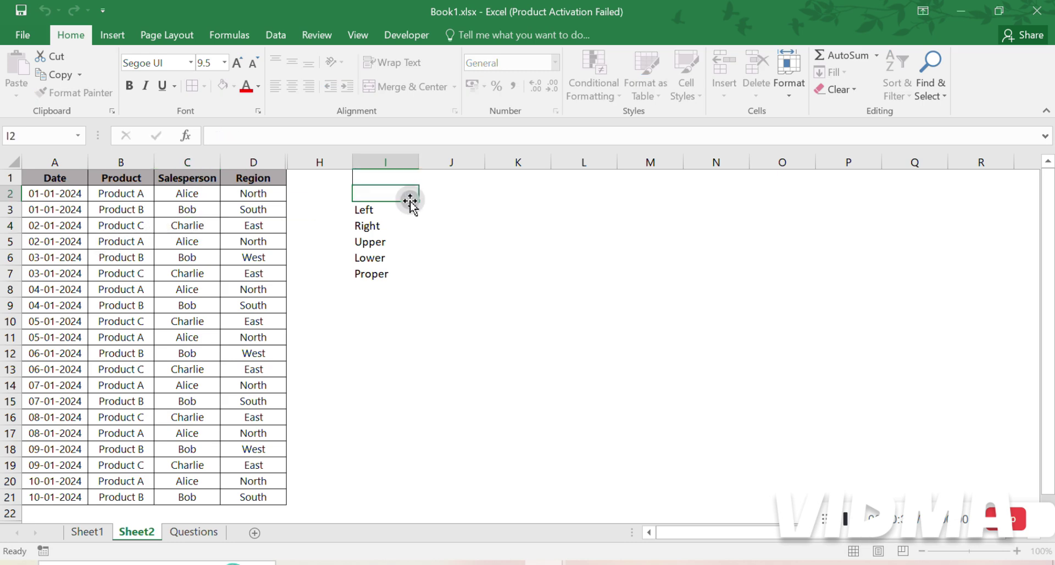
Enter the formula =LEFT(C2,2) in cell J3 to extract the first two characters of the salesperson's name
left_click(471, 207)
double_click(476, 207)
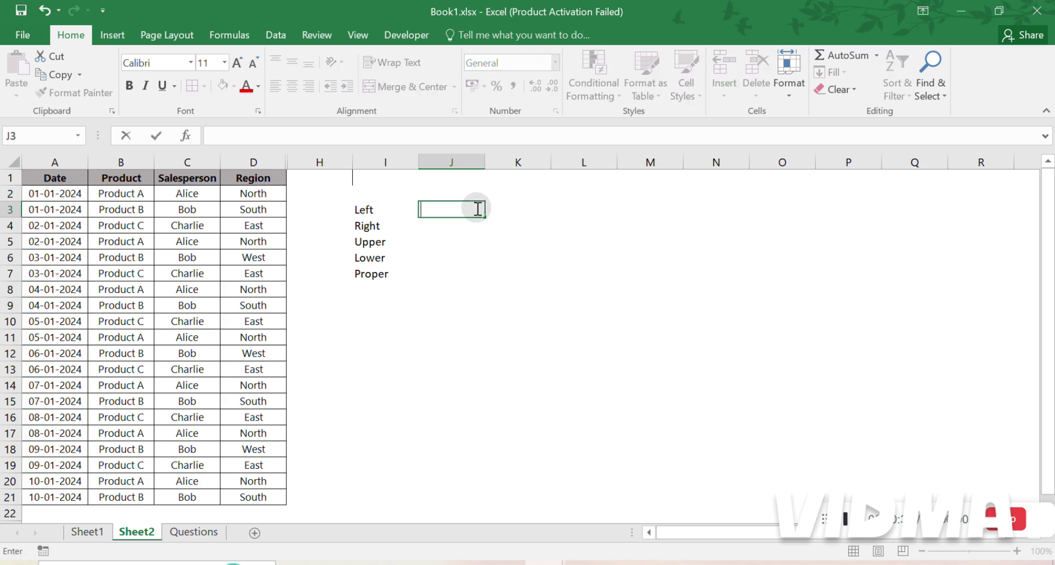
type("=left")
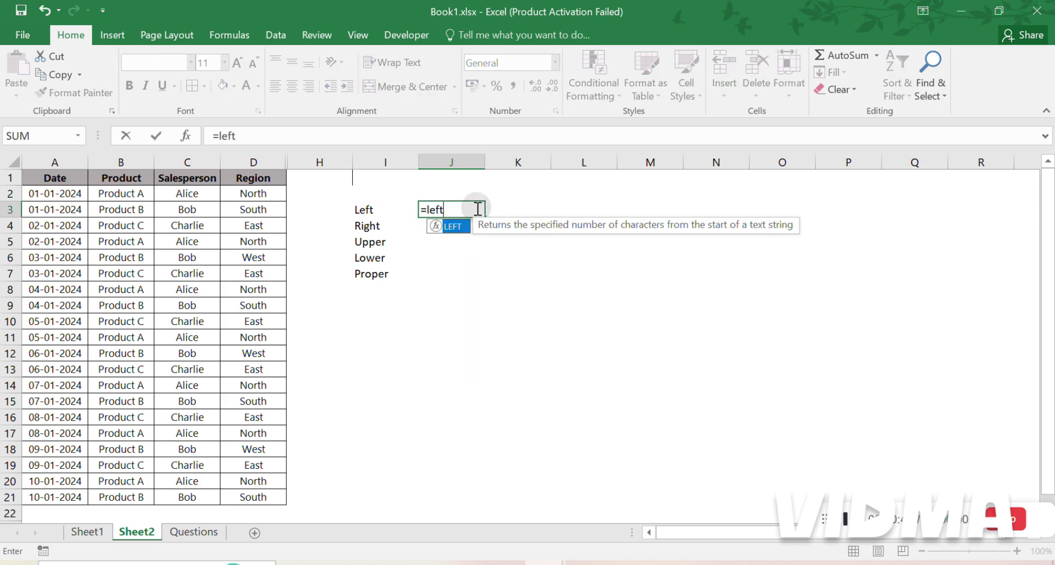
key("Tab")
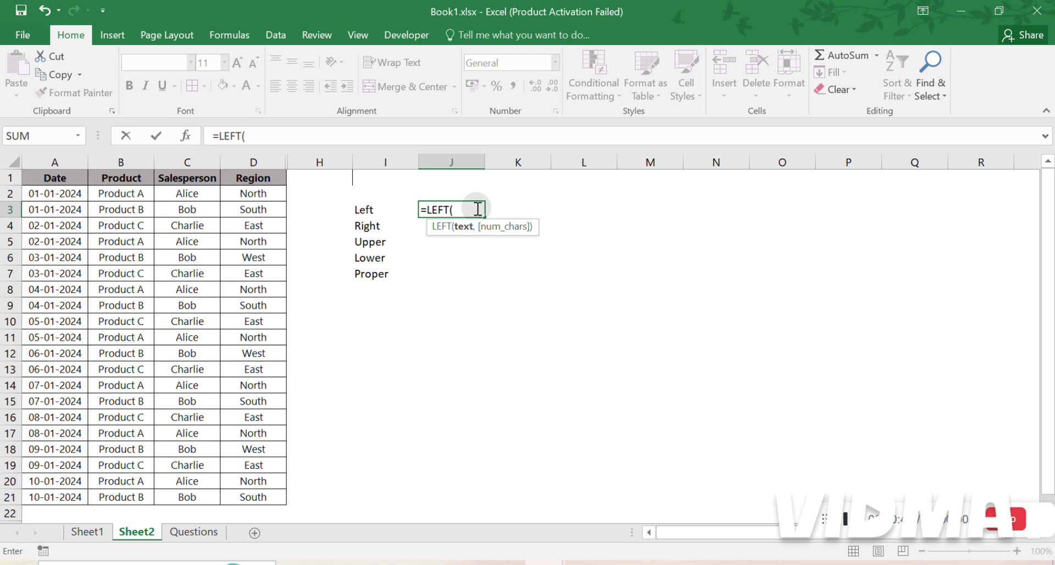
left_click(188, 196)
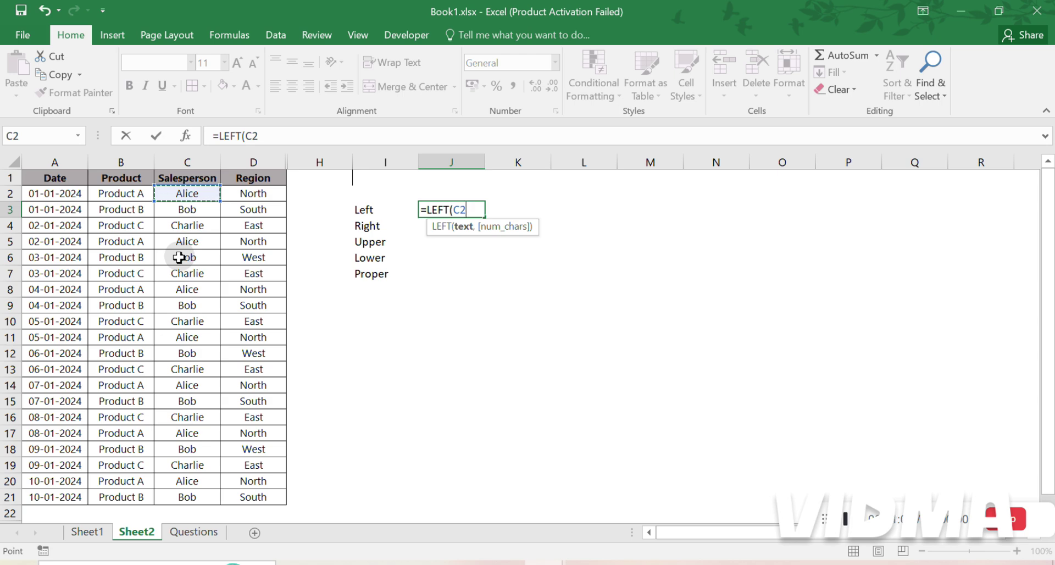
type(",")
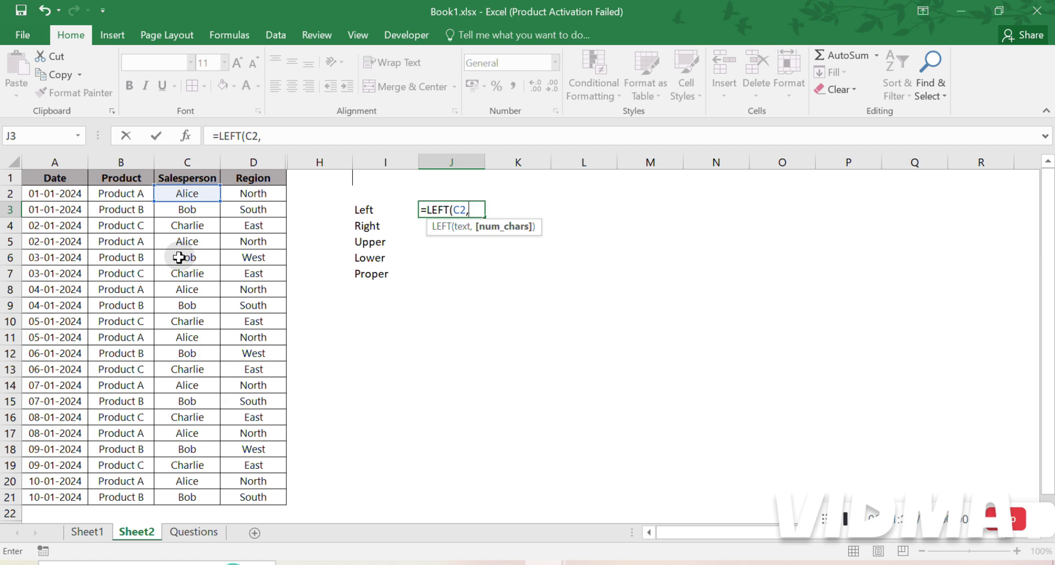
type("2)")
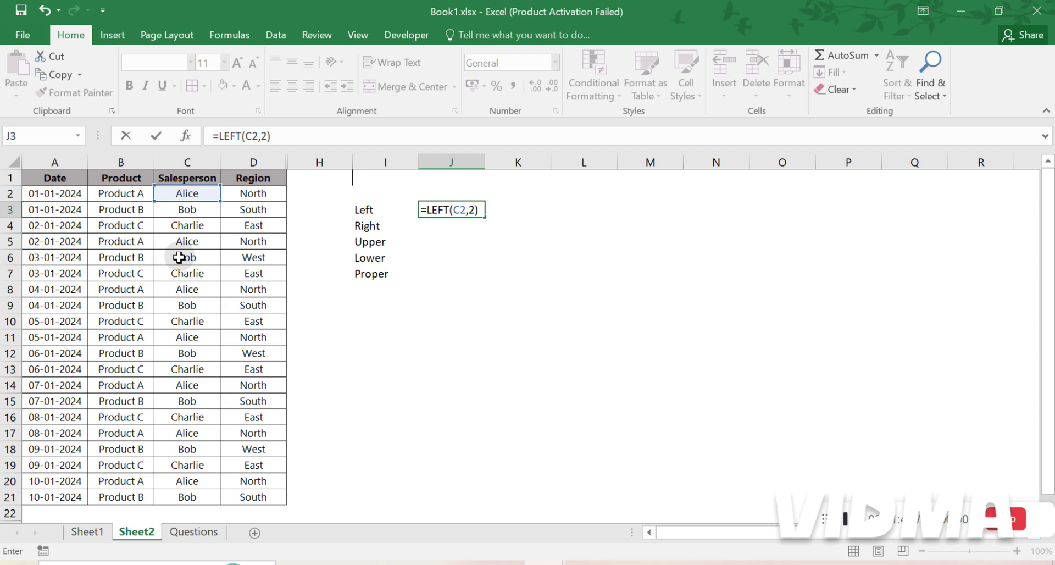
key("Return")
key("Up")
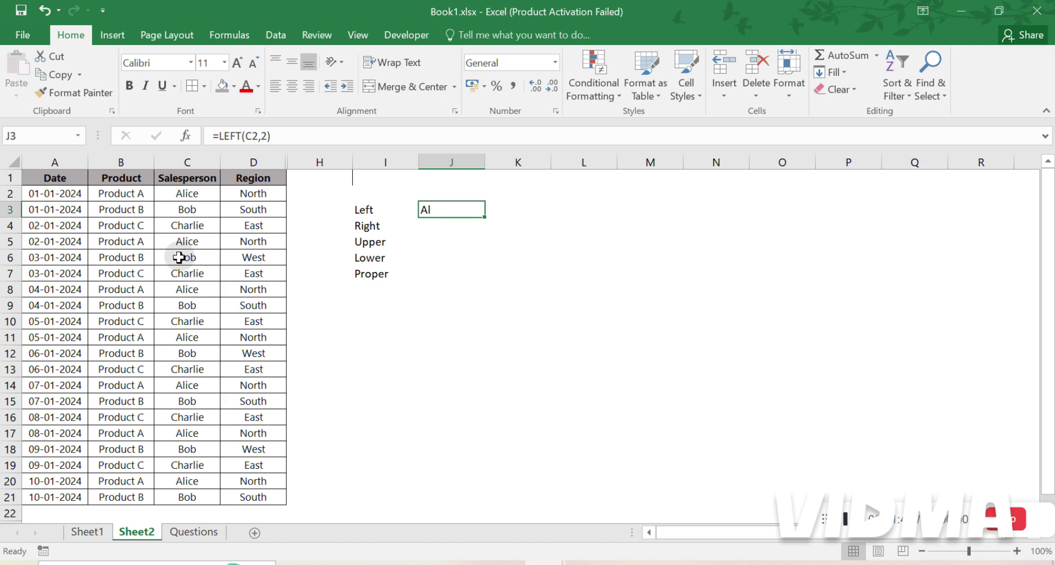
Fill the LEFT formula down from J3 through J5
key("shift+Down")
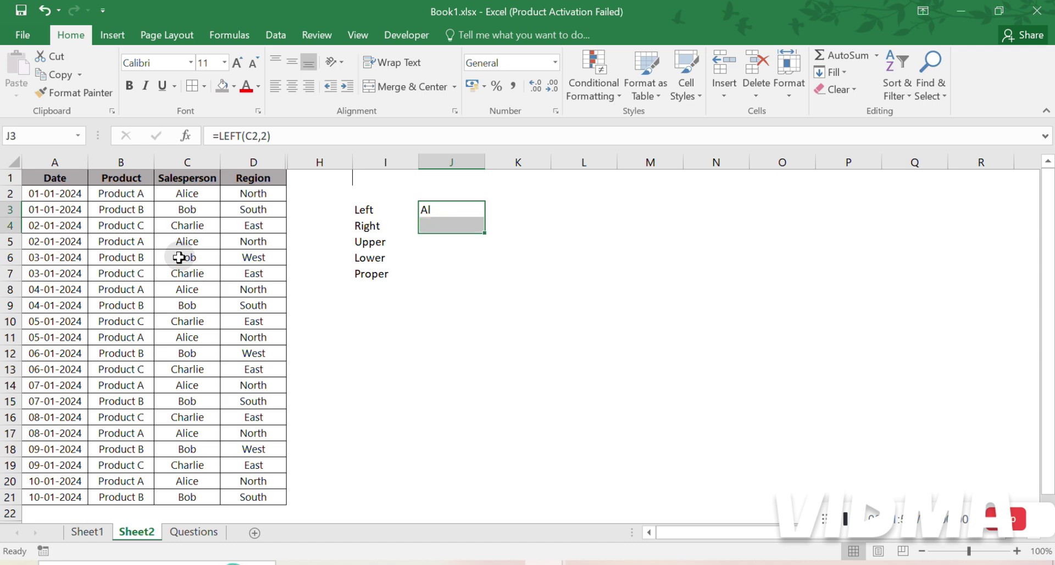
key("ctrl+d")
key("Down")
key("Down")
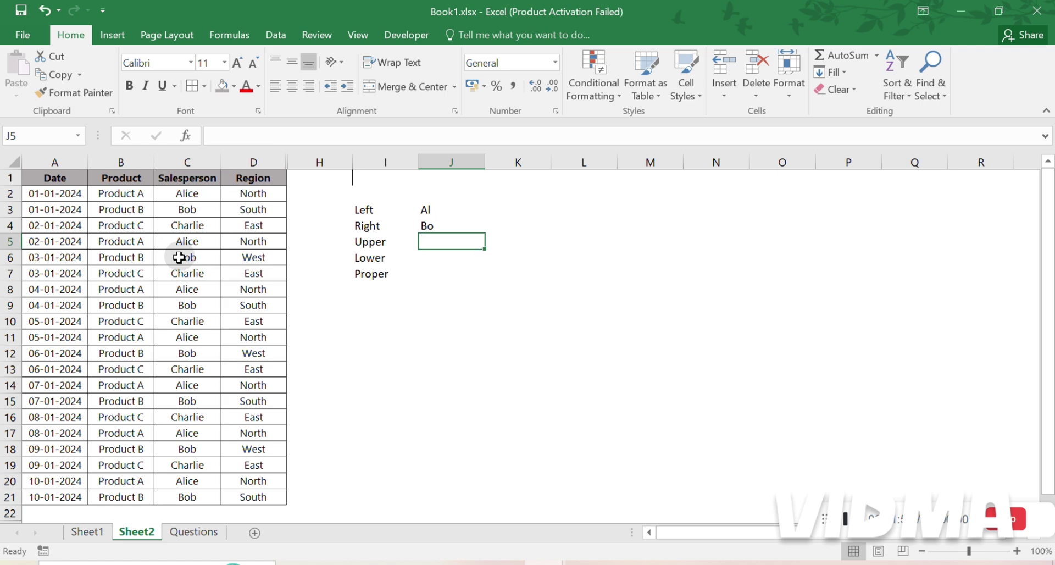
key("Up")
key("ctrl+Down")
key("ctrl+Up")
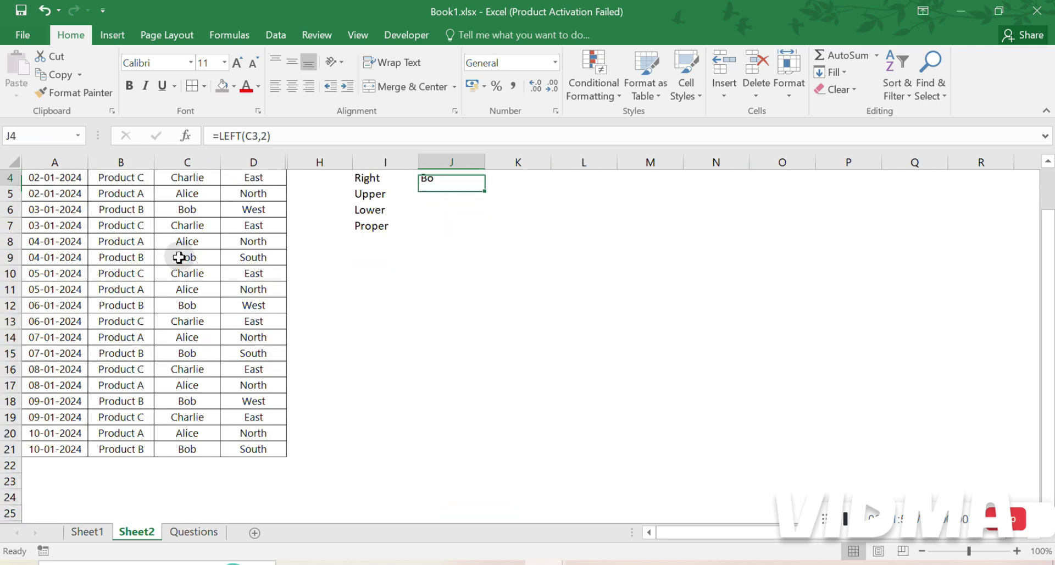
key("shift+Down")
key("ctrl+d")
Change the number of characters in the J5 formula to 3, making it =LEFT(C4,3)
key("ctrl+Up")
key("ctrl+Up")
key("Down")
key("Down")
key("Down")
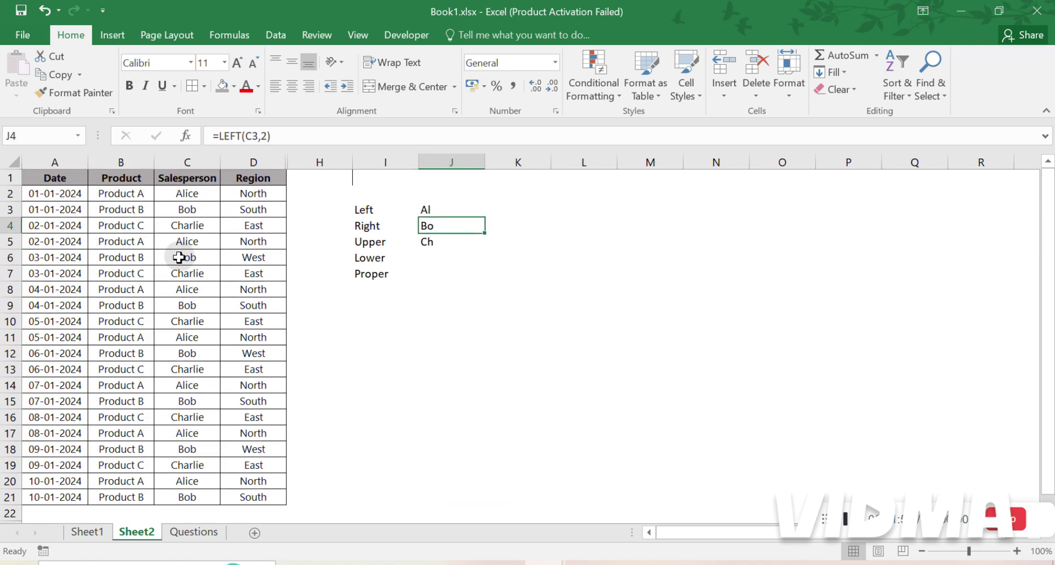
key("Down")
key("F2")
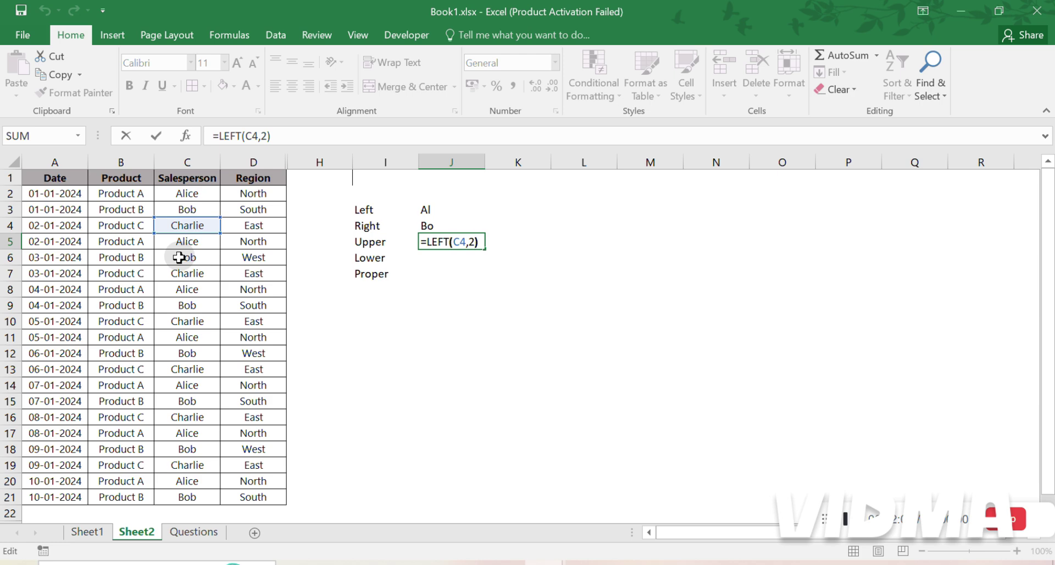
key("Left")
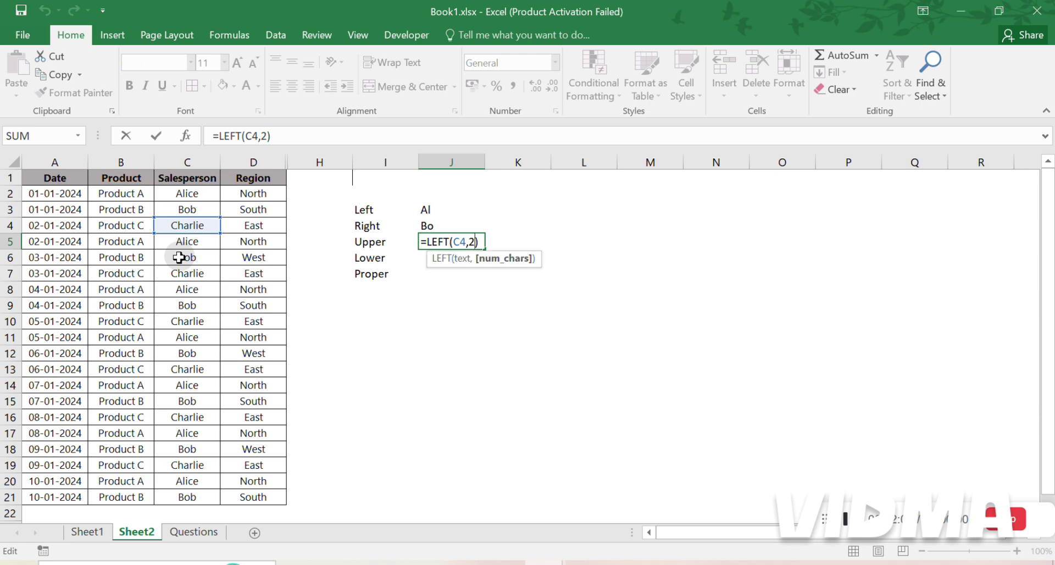
key("BackSpace")
type("3")
key("ctrl+Return")
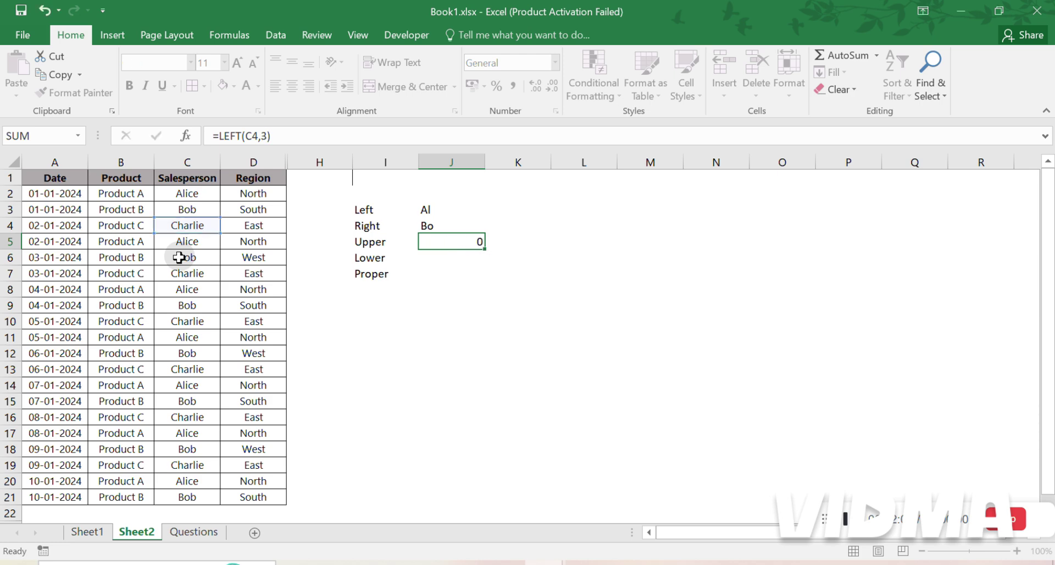
key("Right")
key("Left")
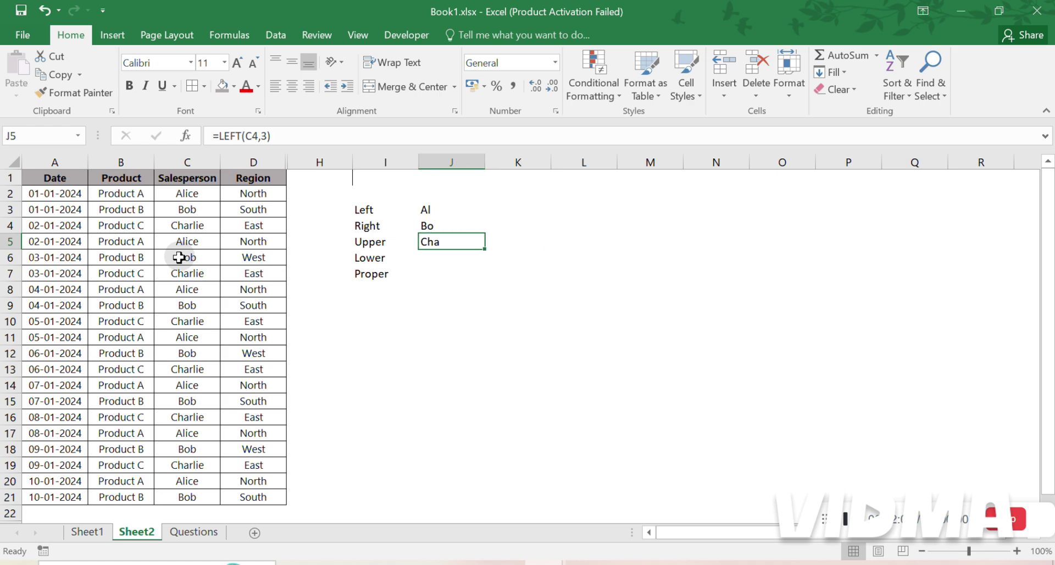
key("F2")
key("ctrl+Return")
key("Up")
key("Up")
key("Down")
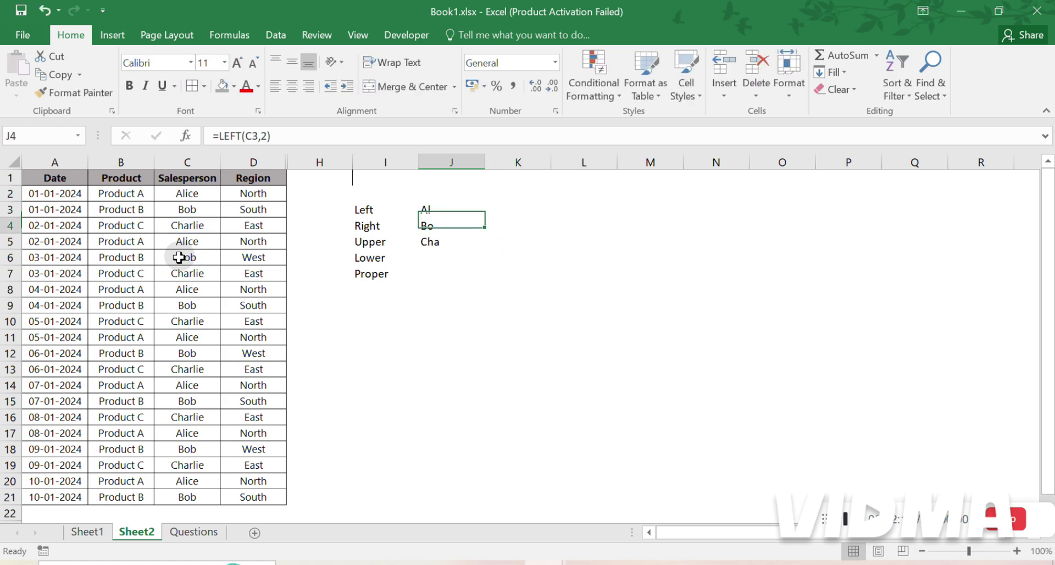
key("Up")
key("shift+Down")
key("shift+Down")
key("ctrl+shift+Down")
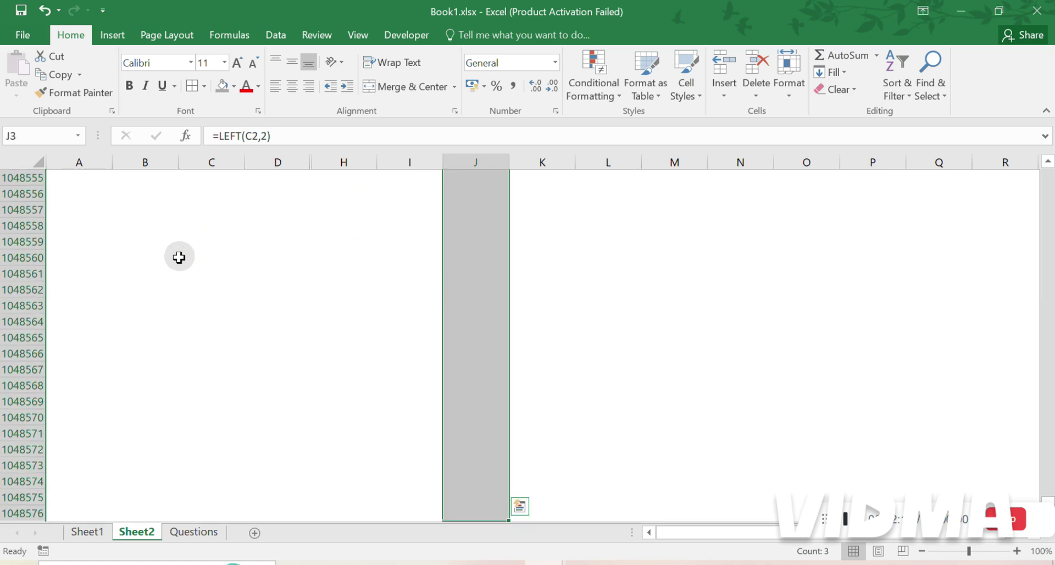
key("Up")
key("Down")
key("Down")
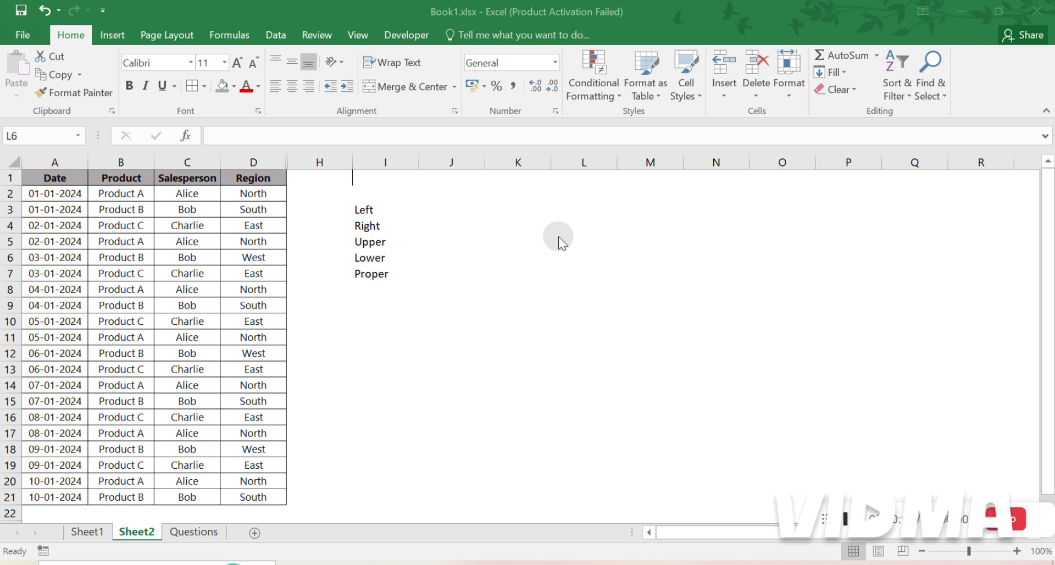
Examine the trailing characters of the first three Salesperson entries, C2 to C4
left_click(431, 194)
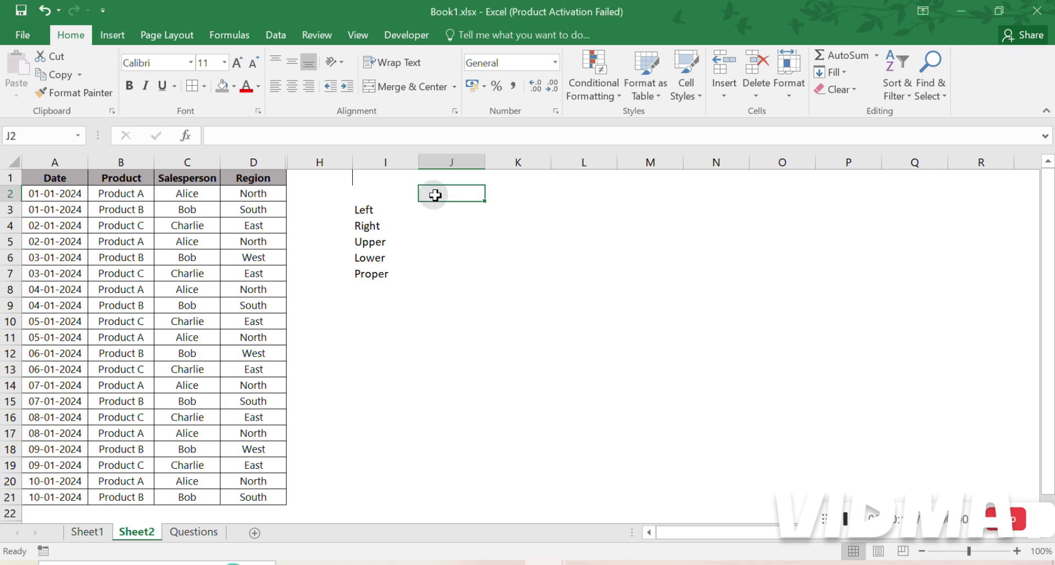
double_click(180, 195)
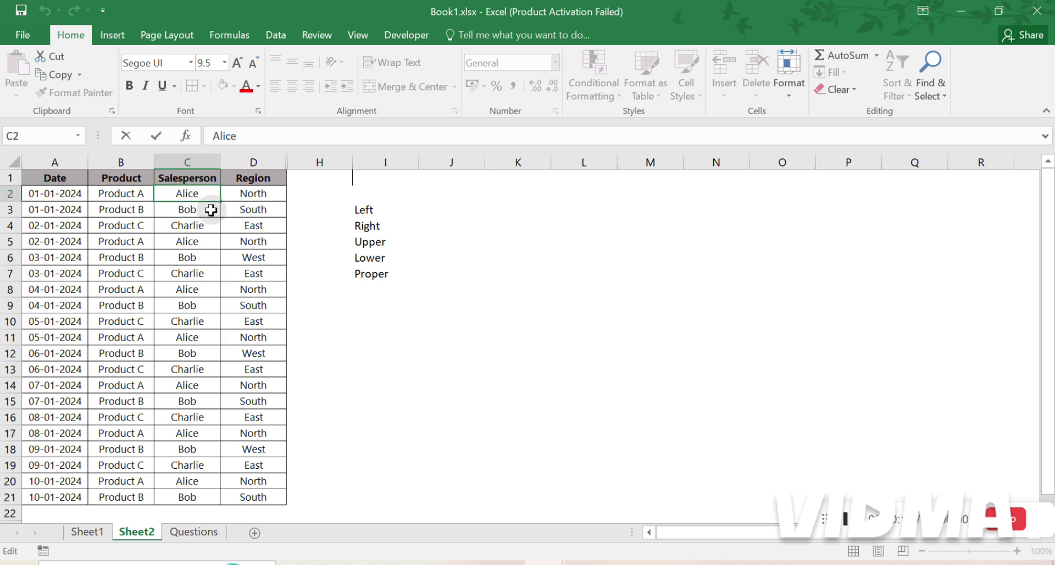
double_click(207, 209)
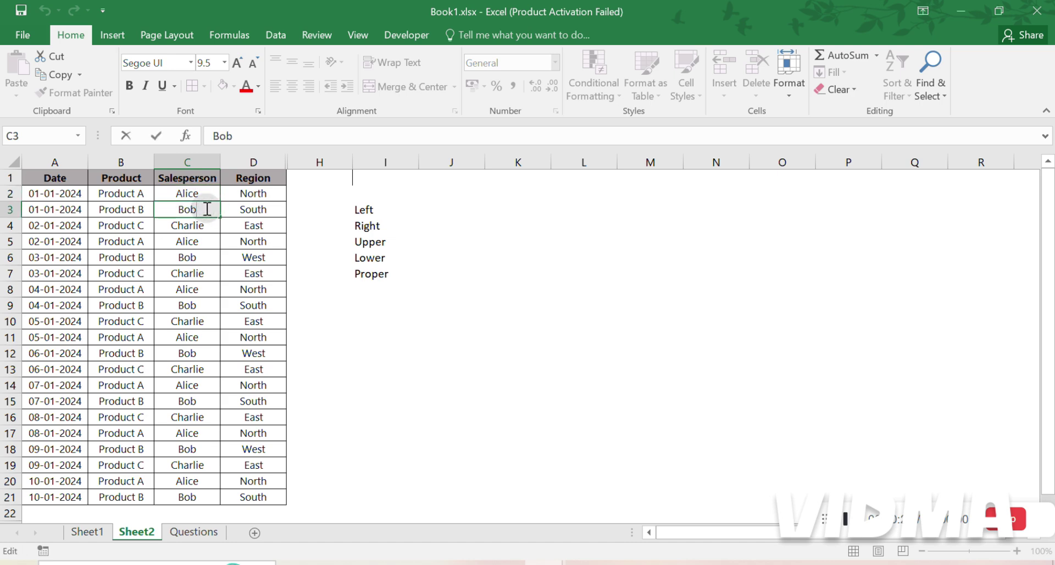
double_click(207, 226)
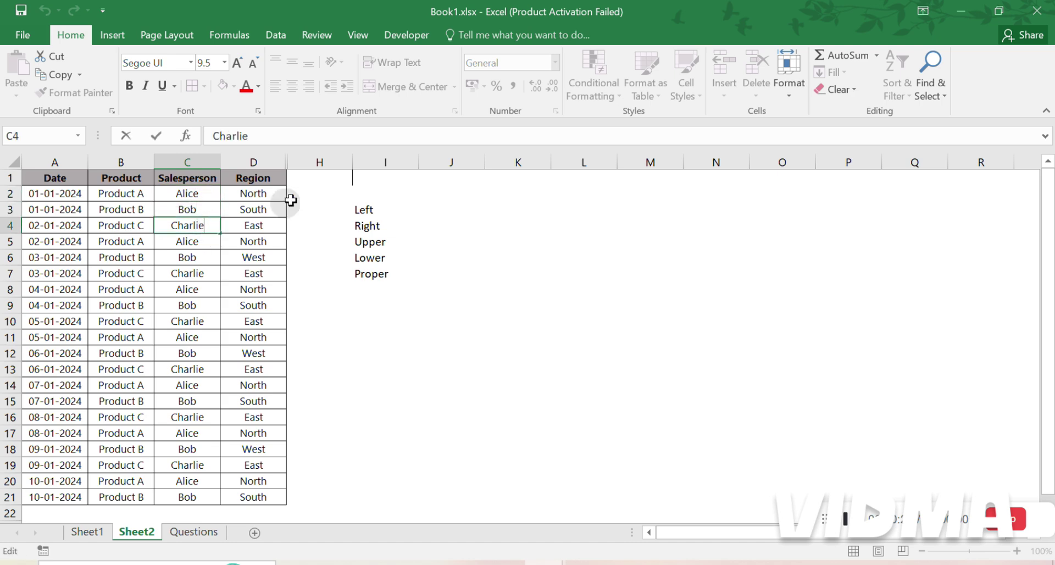
Enter the formula =RIGHT(C2,2) in cell J2 to extract the last two characters of the first Salesperson entry
left_click(406, 192)
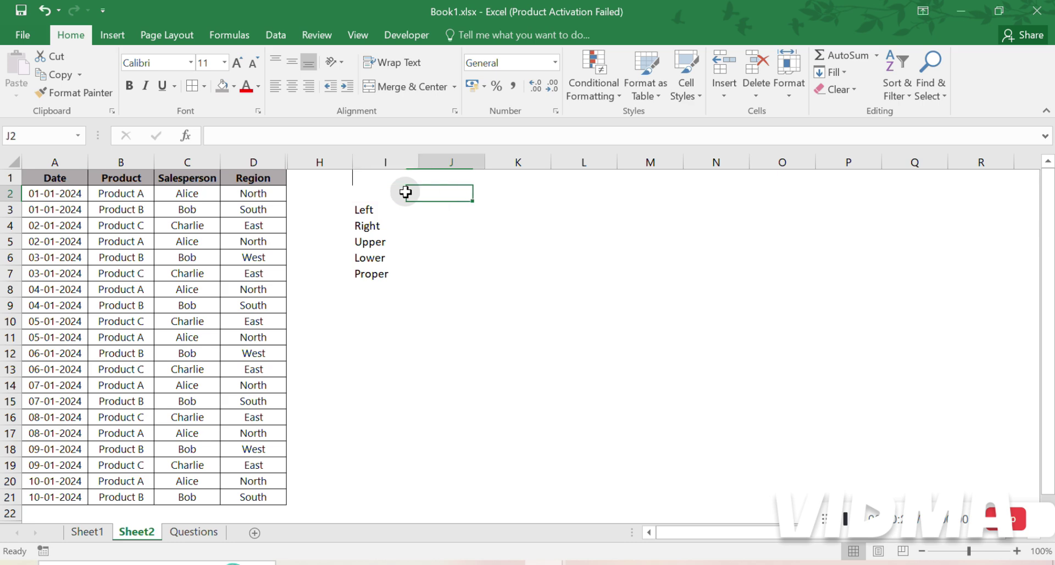
type("=rig")
key("Tab")
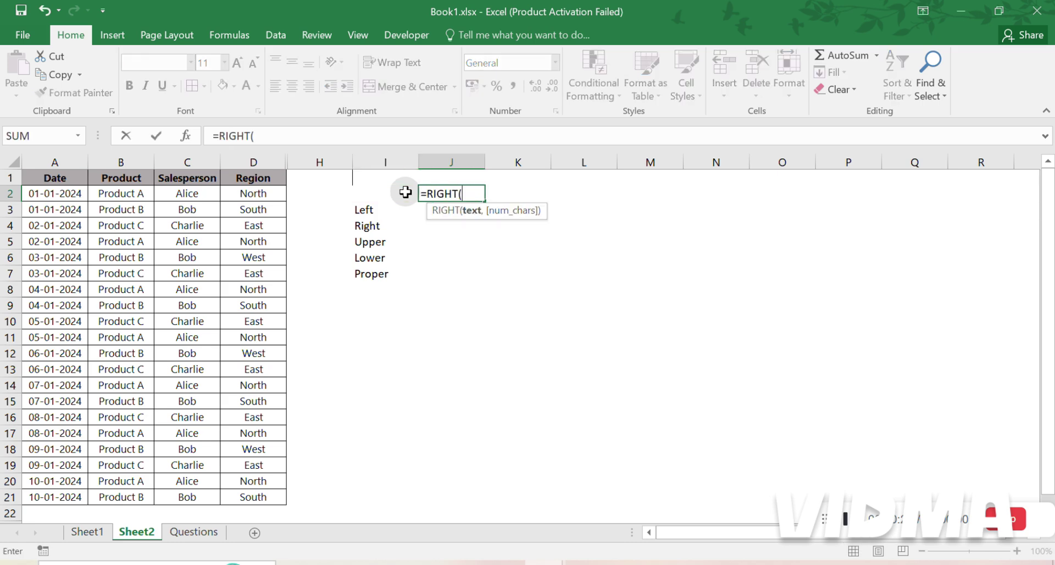
key("Left")
key("Left")
key("Left")
key("Left")
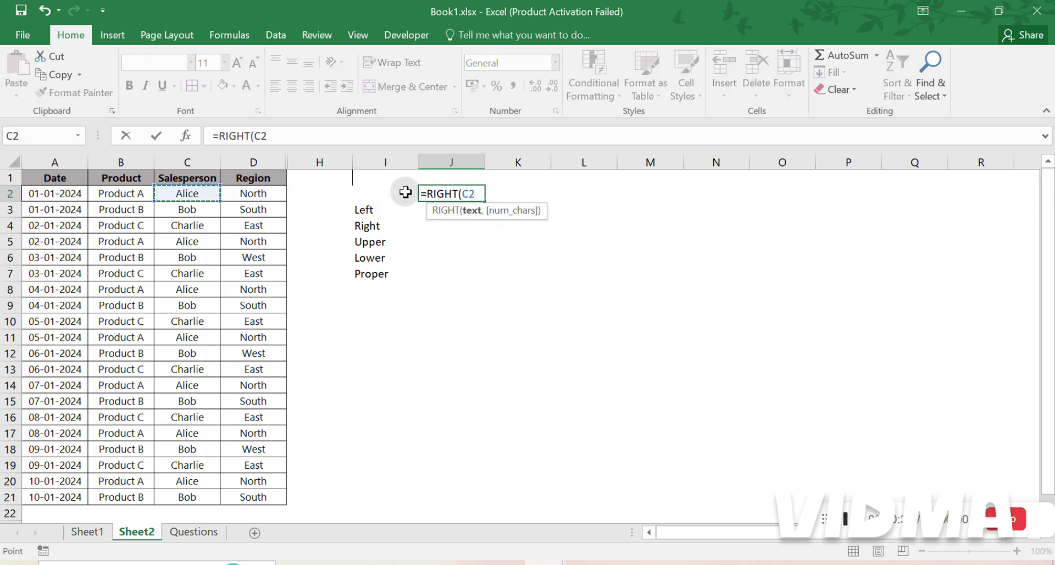
type(",")
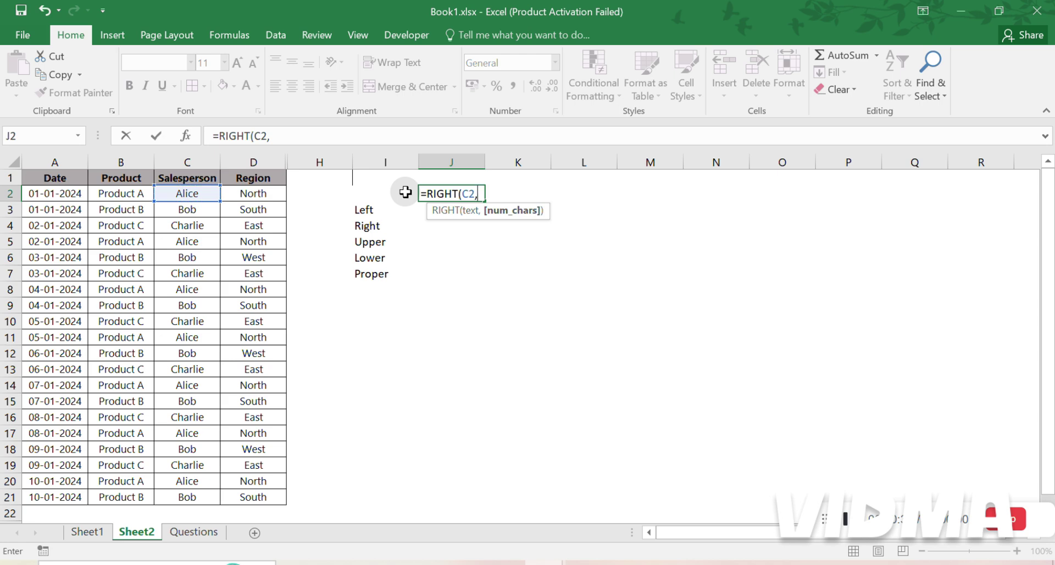
type("2)")
key("Return")
Fill the RIGHT formula down from J2 through J20
key("Up")
key("shift+Down")
key("shift+Down")
key("shift+Down")
key("shift+Down")
key("shift+Down")
key("shift+Down")
key("shift+Down")
key("shift+Down")
key("shift+Down")
key("shift+Down")
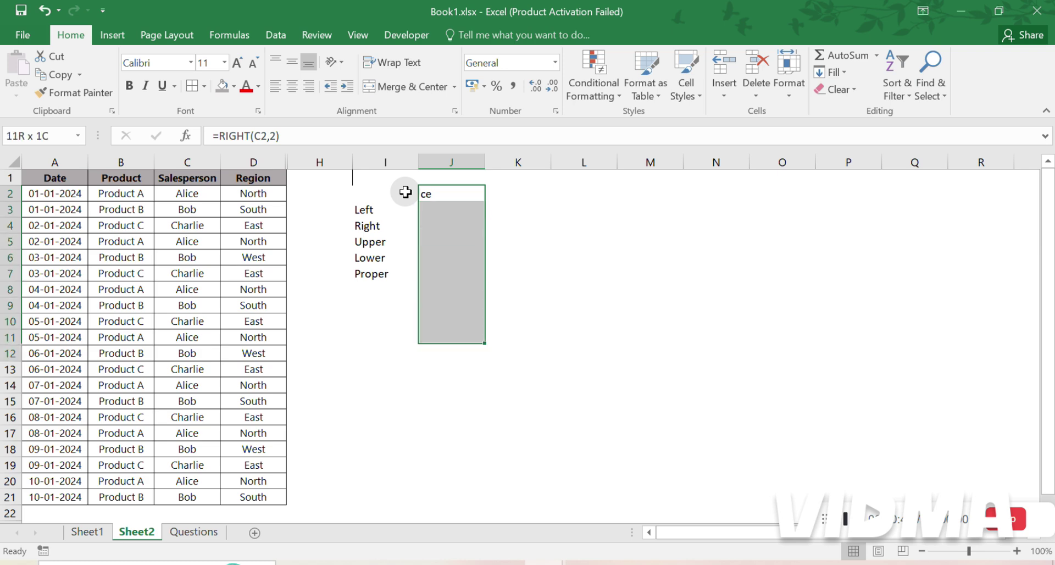
key("shift+Down")
key("shift+Down")
key("shift+Down")
key("shift+Down")
key("shift+Down")
key("shift+Down")
key("shift+Down")
key("shift+Down")
key("shift+Down")
key("shift+Down")
key("shift+Down")
key("shift+Down")
key("shift+Down")
key("shift+Down")
key("shift+Down")
key("shift+Up")
key("shift+Up")
key("shift+Up")
key("shift+Up")
key("shift+Up")
key("shift+Up")
key("shift+Up")
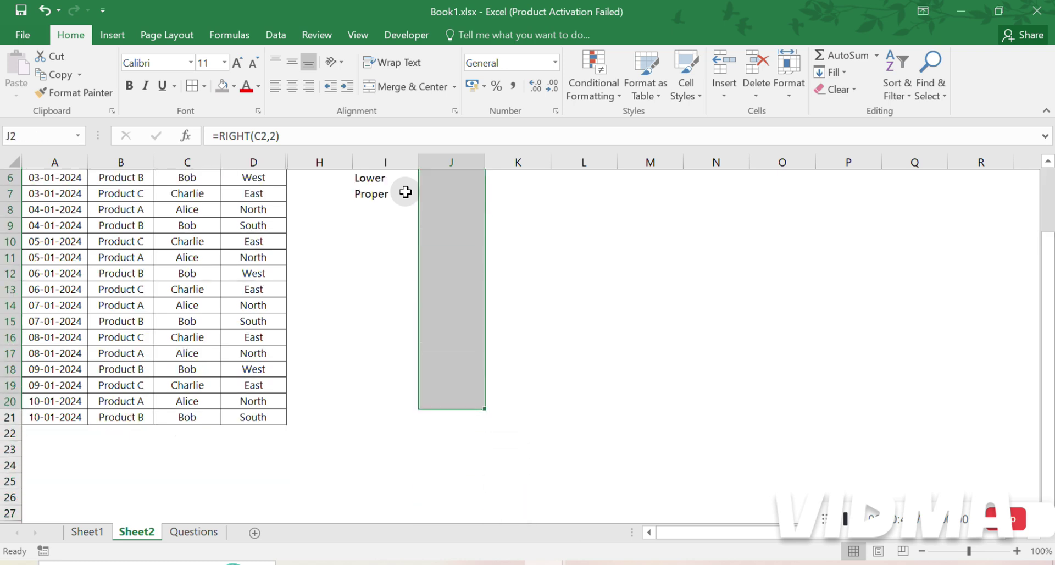
key("ctrl+d")
key("Up")
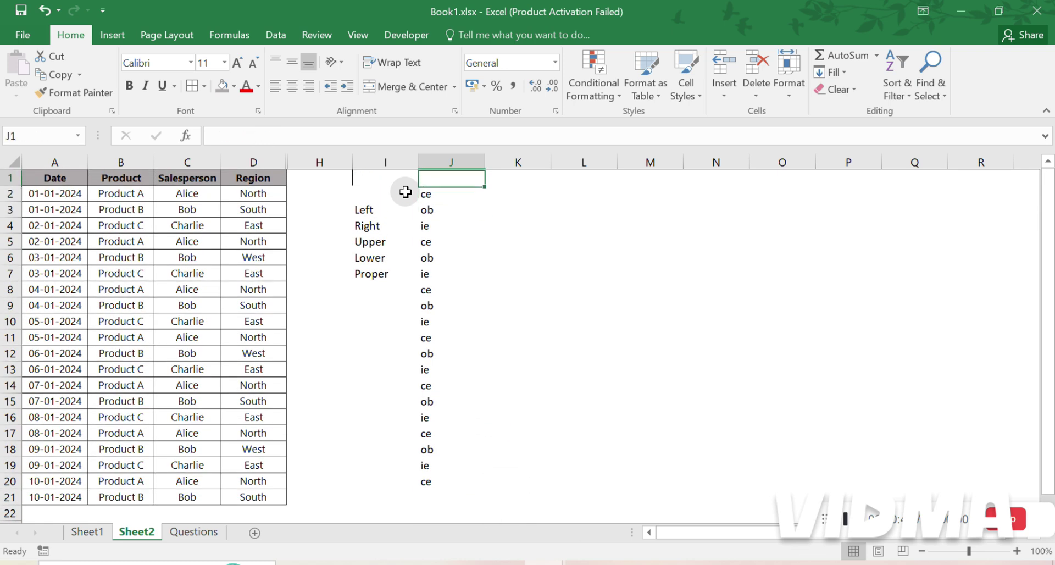
Clear the RIGHT formulas from J2 through J20
key("Down")
key("Right")
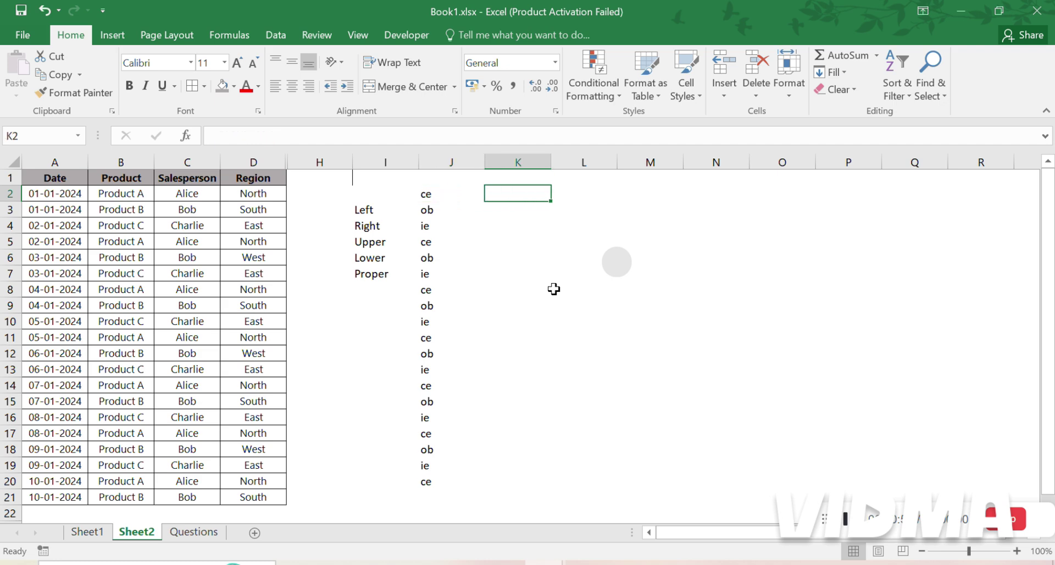
key("Left")
key("Right")
key("Left")
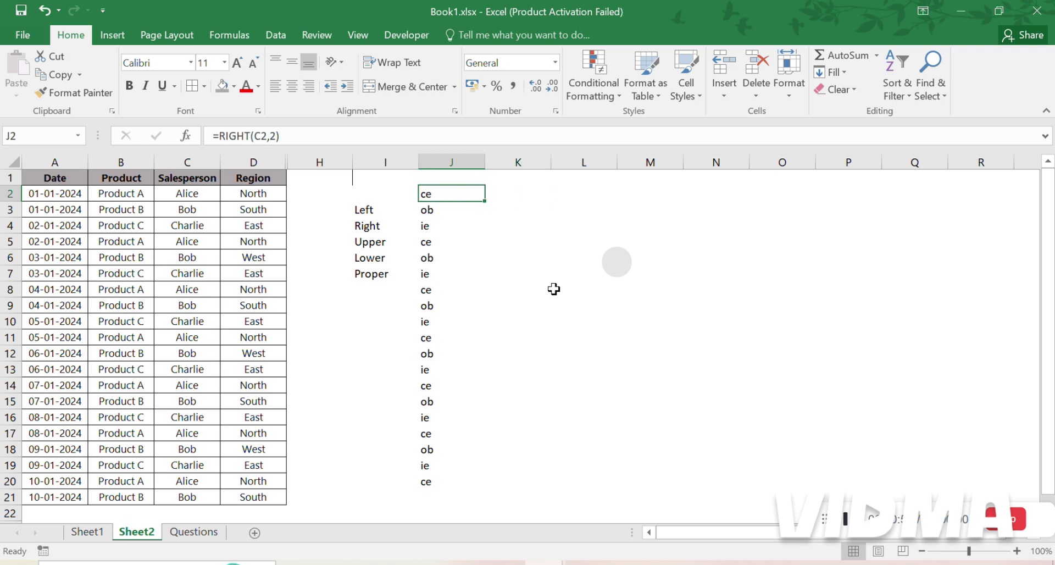
key("ctrl+shift+Down")
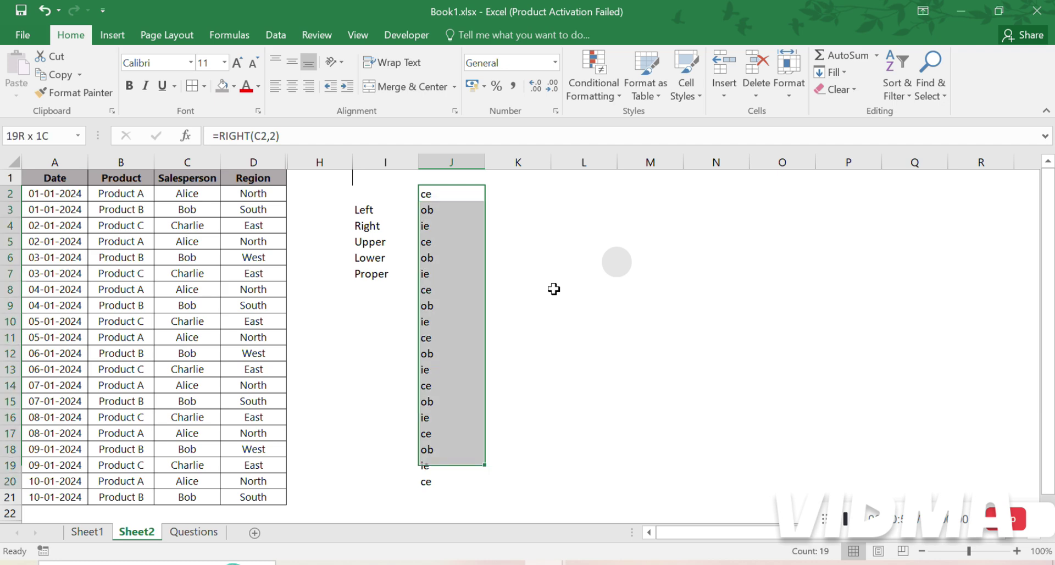
key("Delete")
key("Up")
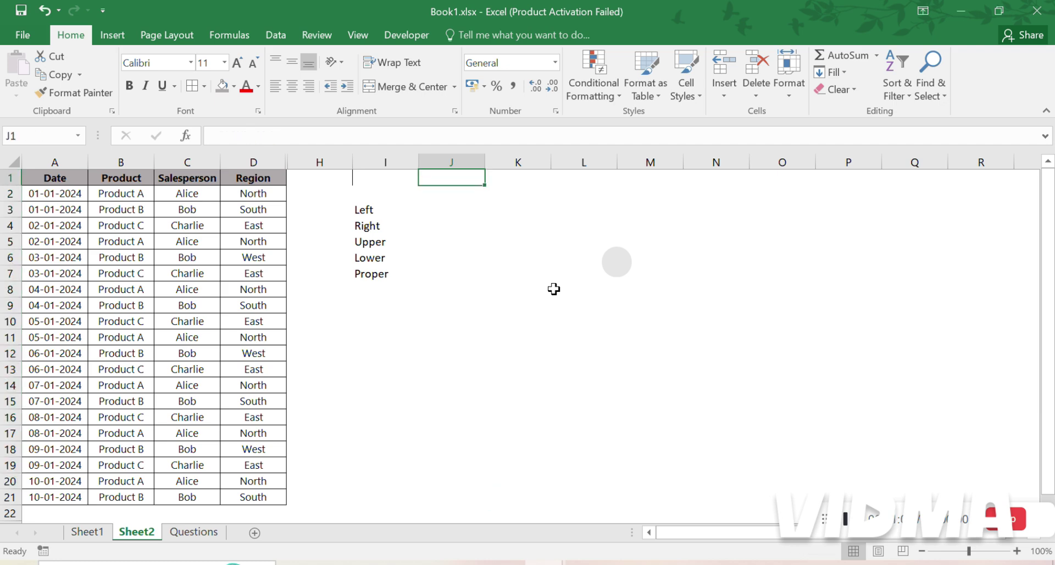
Enter the lowercase sample text "jlsvhesnglsgfkjbghalbkf alhvavhga la" in cell J3
key("Down")
key("Down")
key("Up")
key("Left")
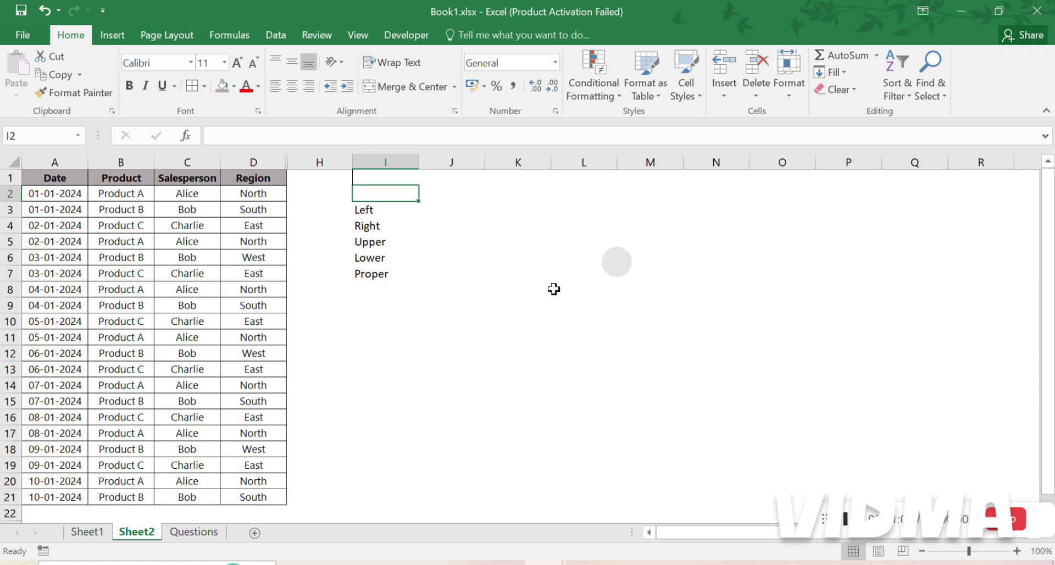
key("Right")
key("Right")
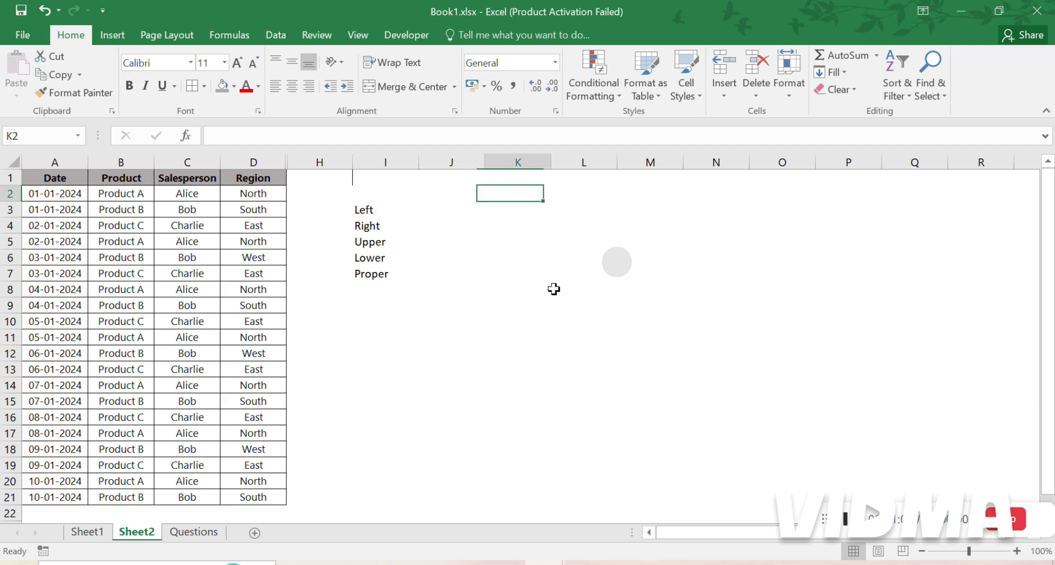
key("Down")
key("Left")
type("jlsvhesnglsgfkjbghalbkf alhvavhga la")
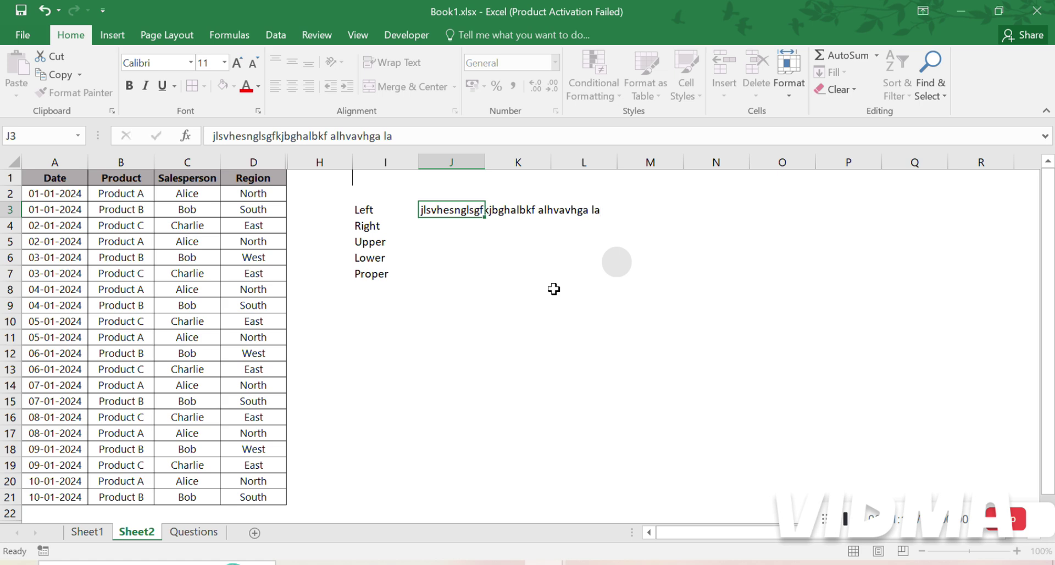
key("Return")
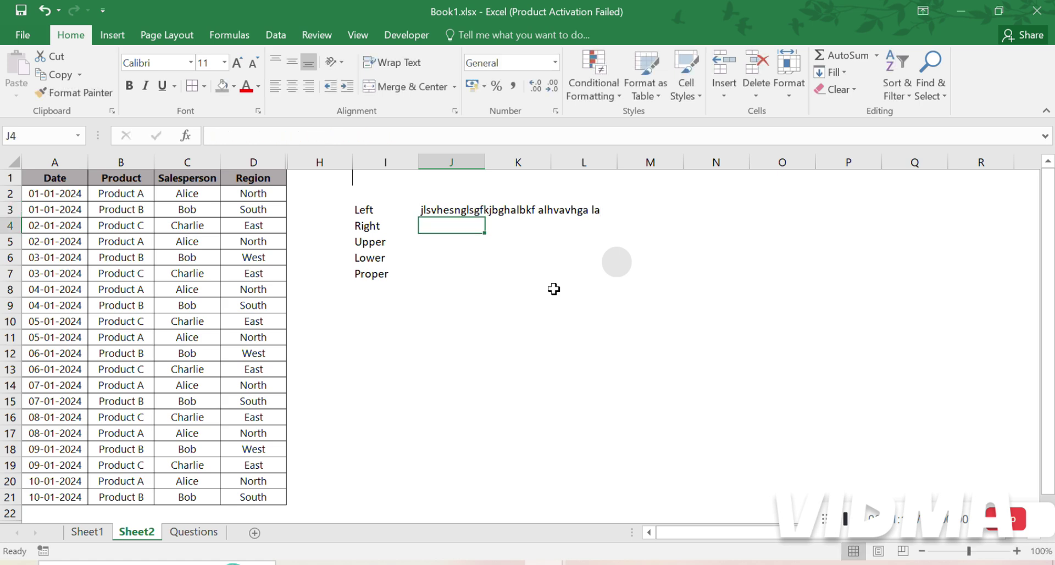
Enter the formula =UPPER(J3) in cell J4 to convert the sample text to uppercase
key("Up")
key("Down")
type("=upper")
key("Tab")
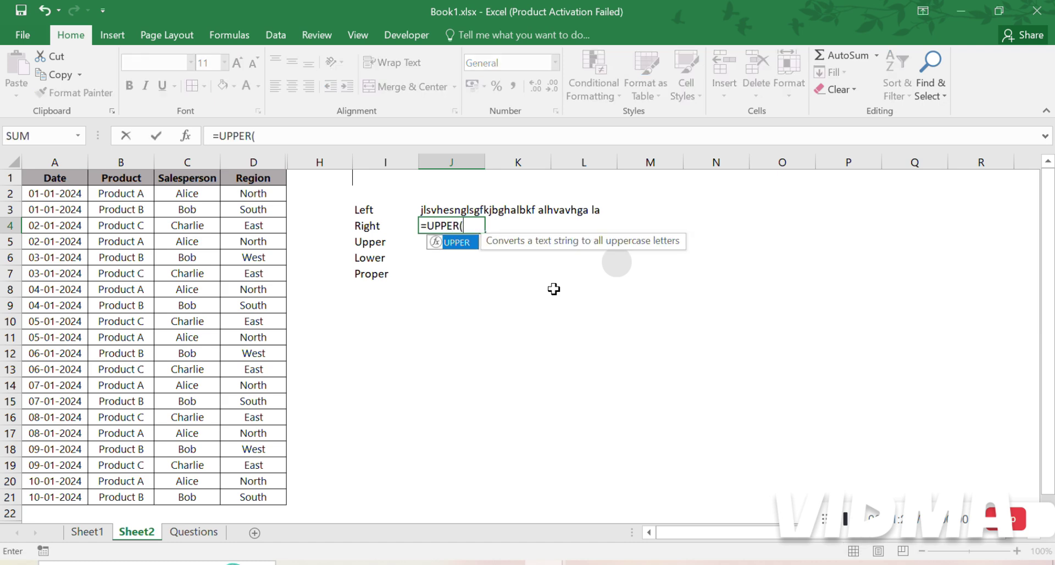
key("Up")
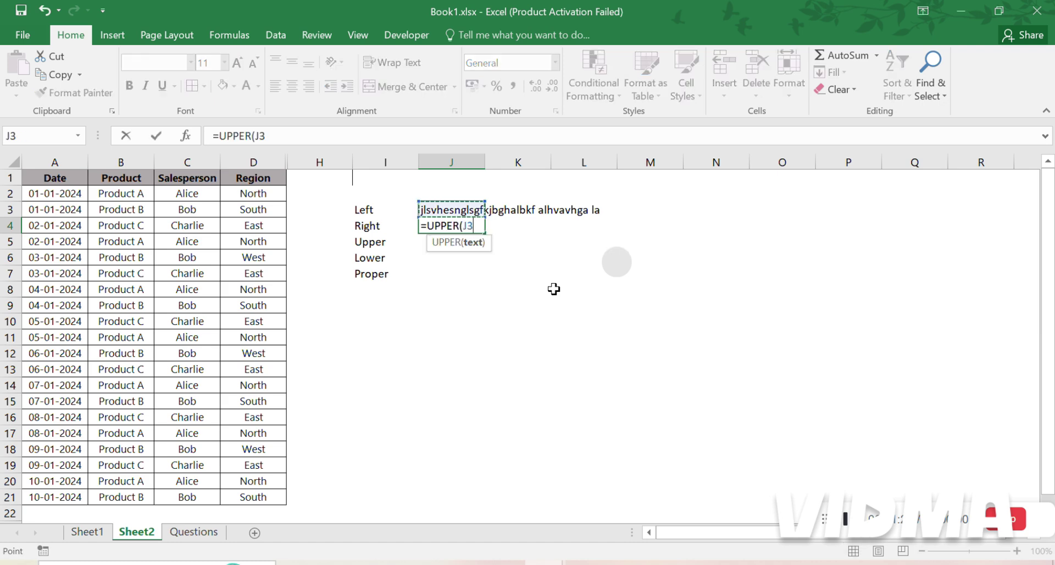
key("Return")
key("Up")
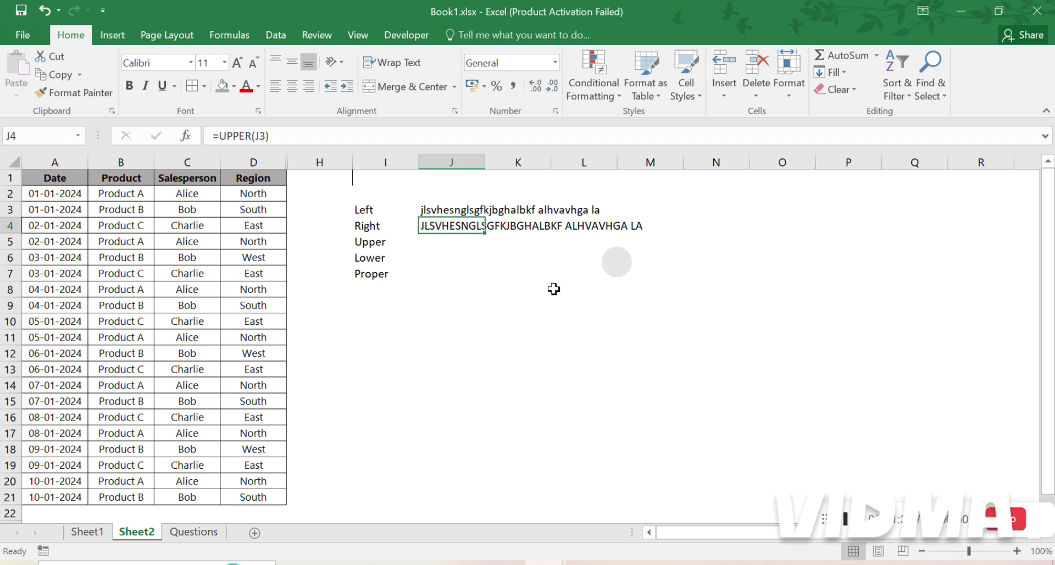
Clear the sample text and the UPPER formula from J3 and J4
key("shift+Up")
key("Delete")
Examine the entries of the Product column, B2 through B21, as the source text for conversion
key("Left")
key("Left")
key("Left")
key("Left")
key("Left")
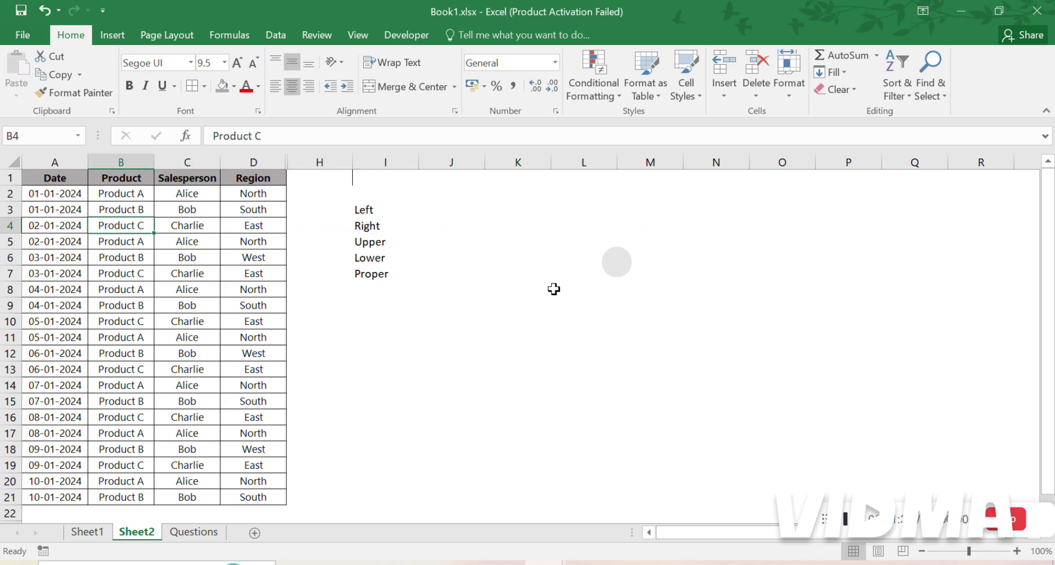
key("Up")
key("Up")
key("ctrl+shift+Down")
key("ctrl+shift+Up")
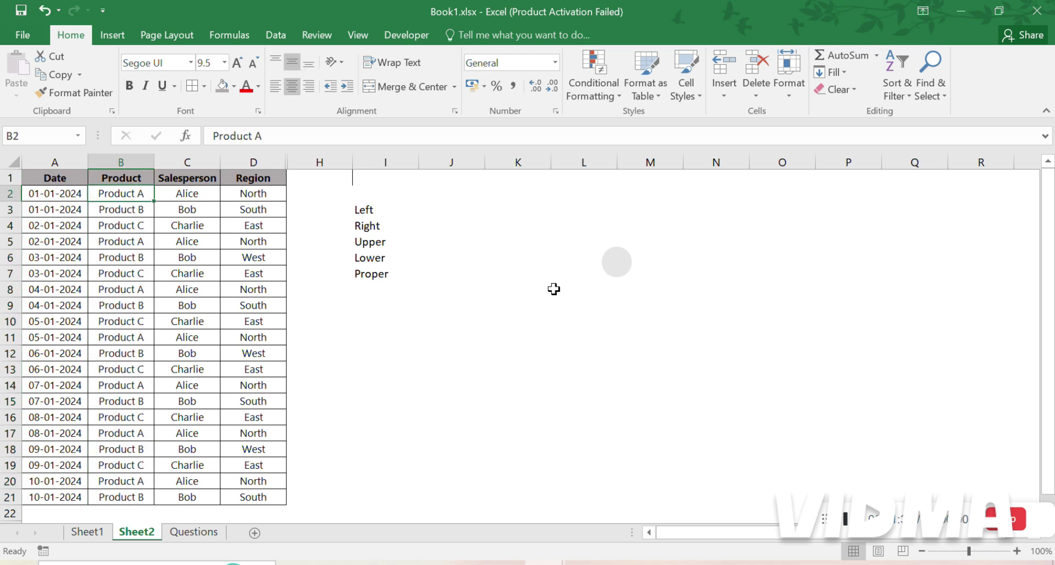
key("ctrl+shift+Down")
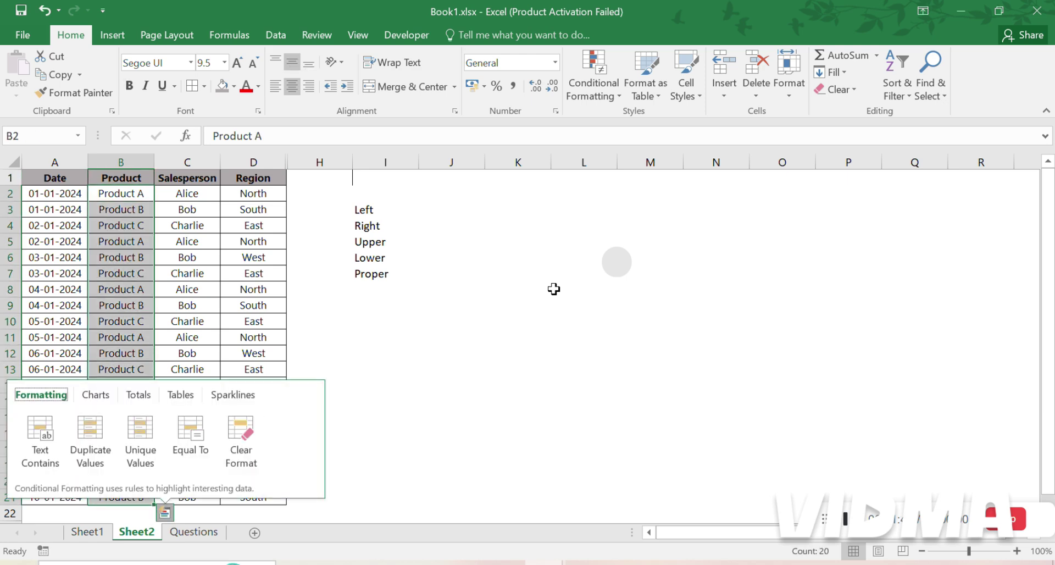
key("Escape")
Enter the formula =UPPER(B2) in cell J2 to convert the first product name to uppercase
key("Right")
key("Right")
key("Right")
key("Right")
key("Right")
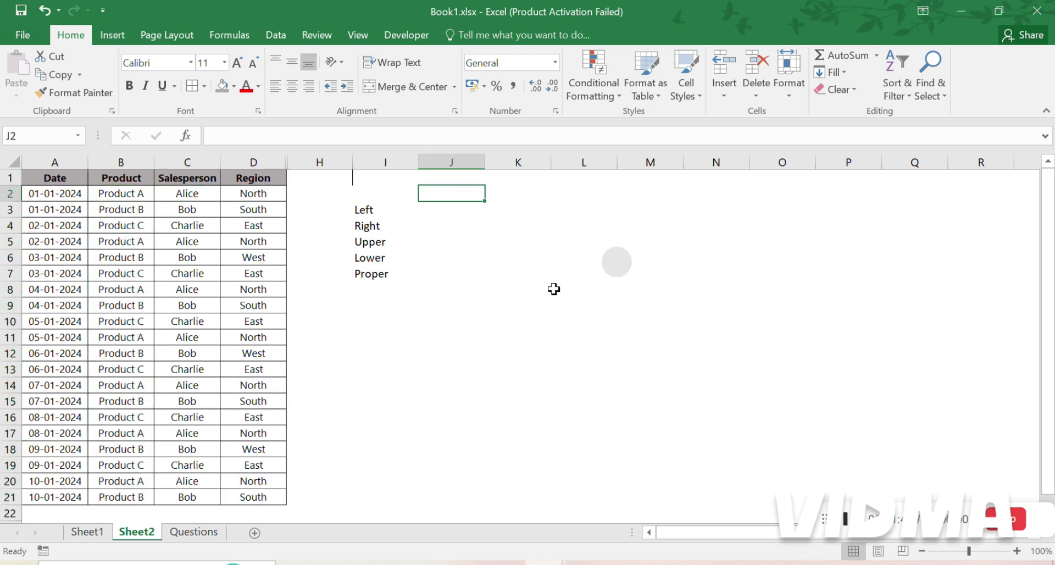
type("=")
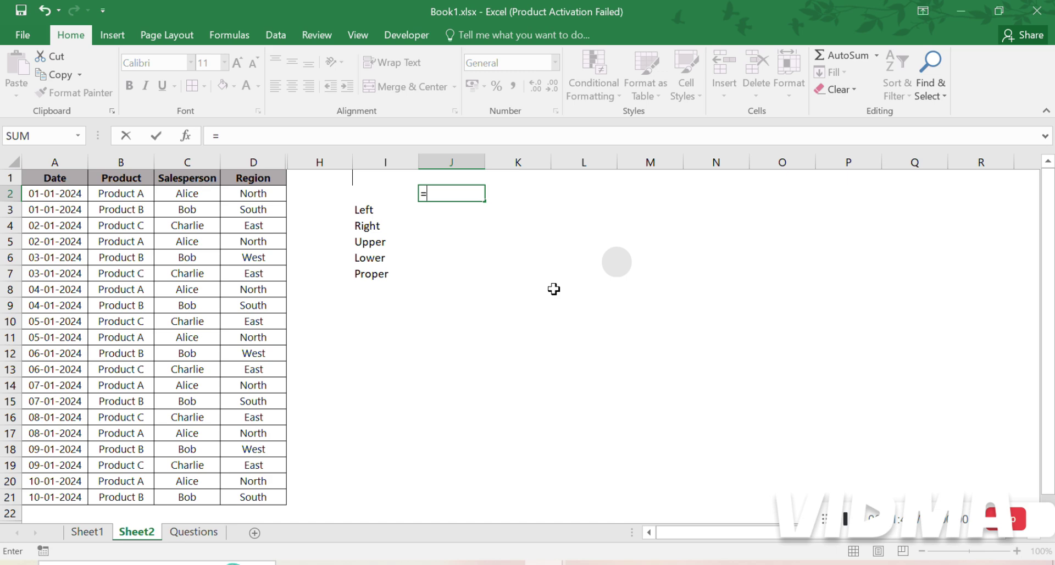
type("upper")
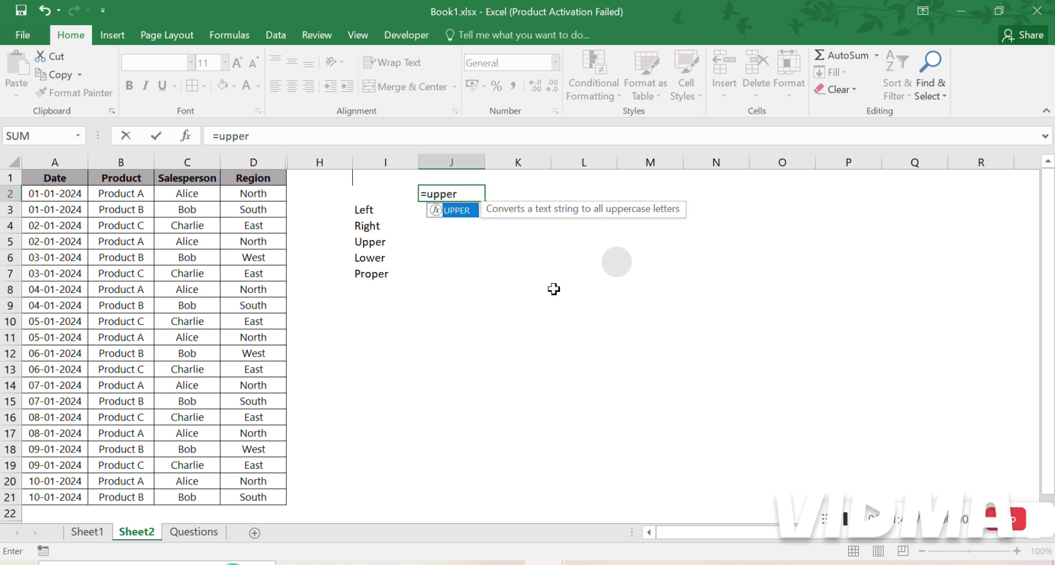
key("Tab")
key("Left")
key("Left")
key("Left")
key("Left")
key("Left")
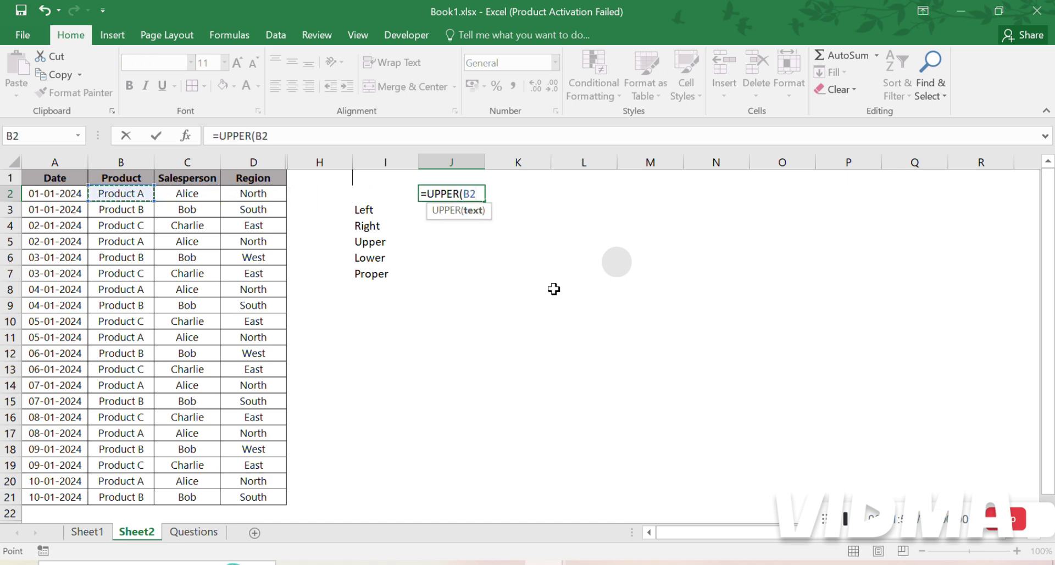
key("Return")
Fill the UPPER formula down from J2 through J21
key("Up")
key("shift+Down")
key("shift+Down")
key("shift+Down")
key("shift+Down")
key("shift+Down")
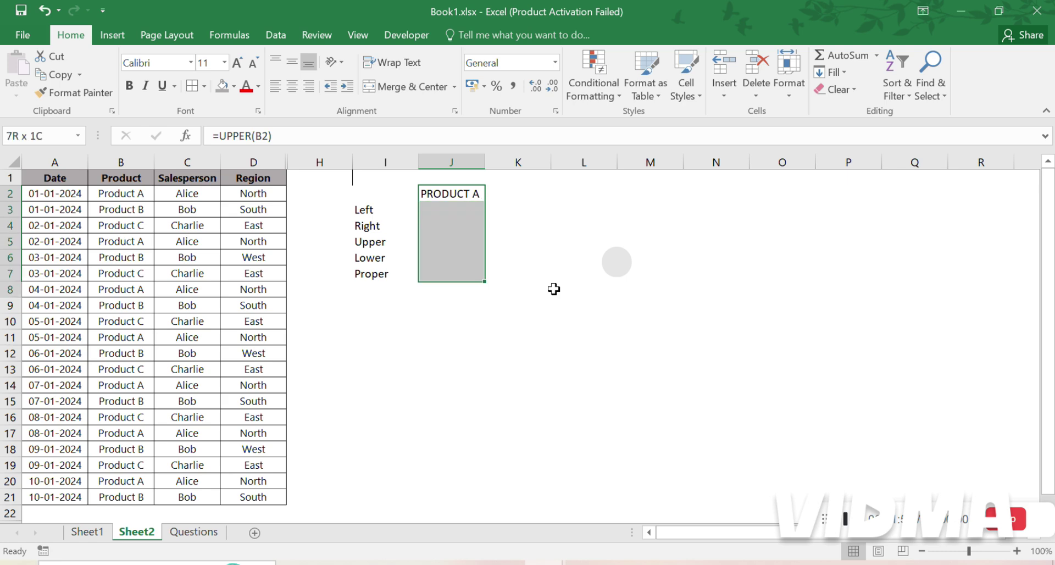
key("shift+Down")
key("shift+Down")
key("shift+Down")
key("shift+Down")
key("shift+Down")
key("shift+Down")
key("shift+Down")
key("shift+Down")
key("shift+Down")
key("shift+Down")
key("shift+Down")
key("shift+Down")
key("shift+Down")
key("shift+Down")
key("shift+Down")
key("shift+Down")
key("shift+Down")
key("shift+Down")
key("shift+Up")
key("shift+Up")
key("shift+Up")
key("shift+Up")
key("ctrl+d")
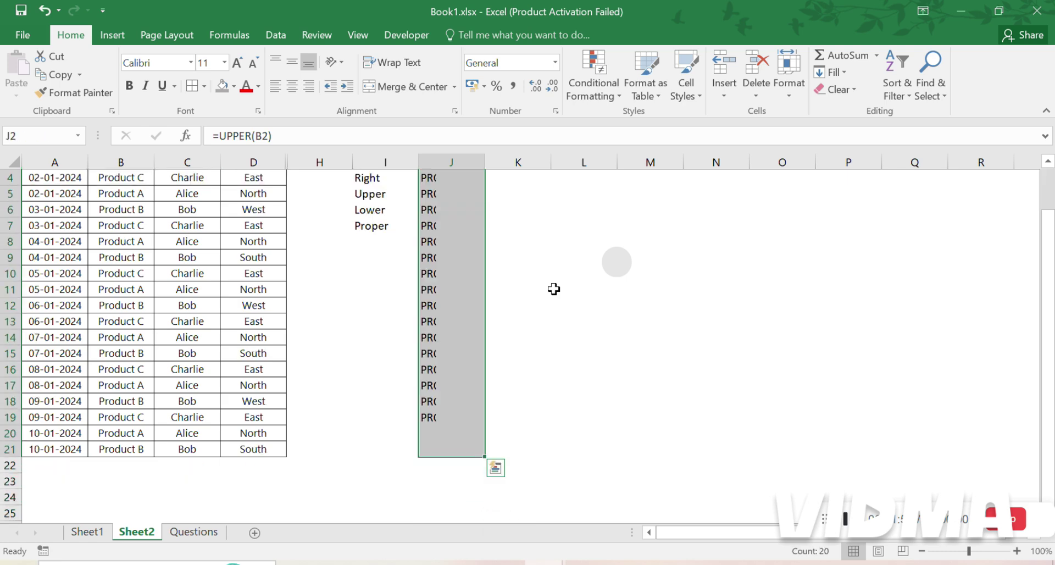
key("Up")
key("Down")
key("Down")
key("Up")
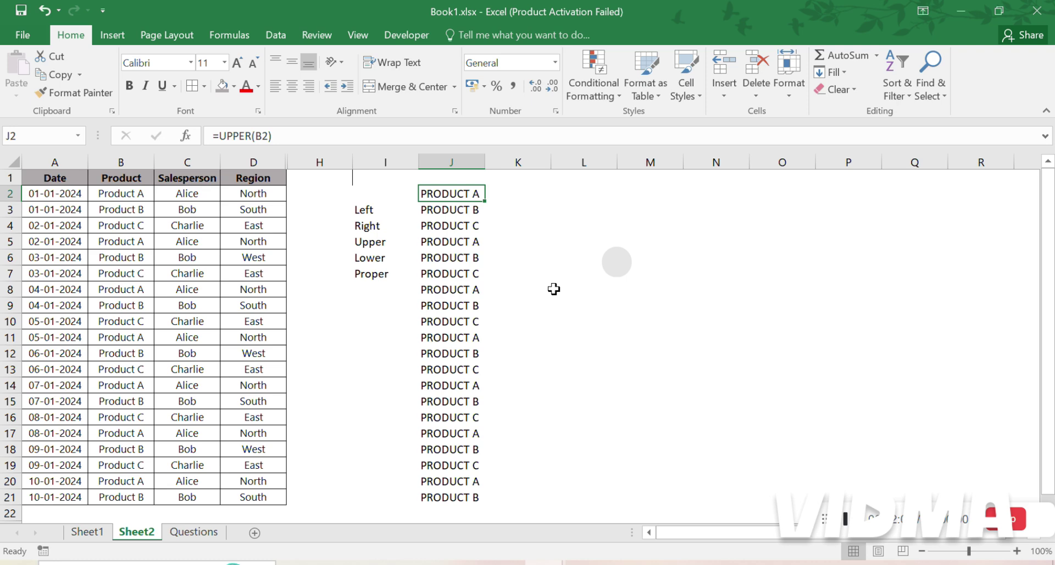
key("ctrl+shift+Down")
key("Up")
key("Down")
Enter the formula =LOWER(B2) in cell K2 to convert the first product name to lowercase
key("Right")
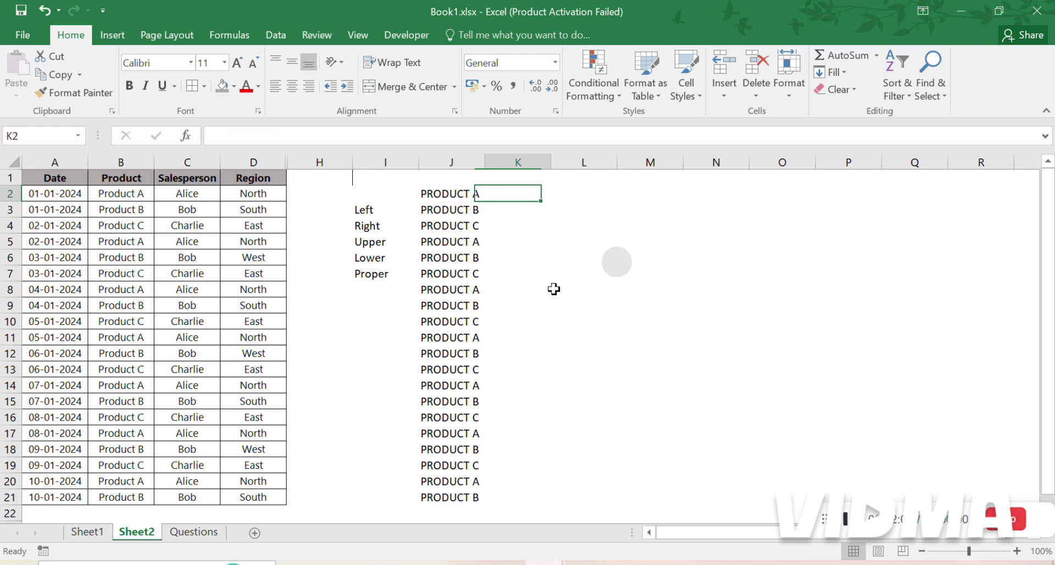
type("=u")
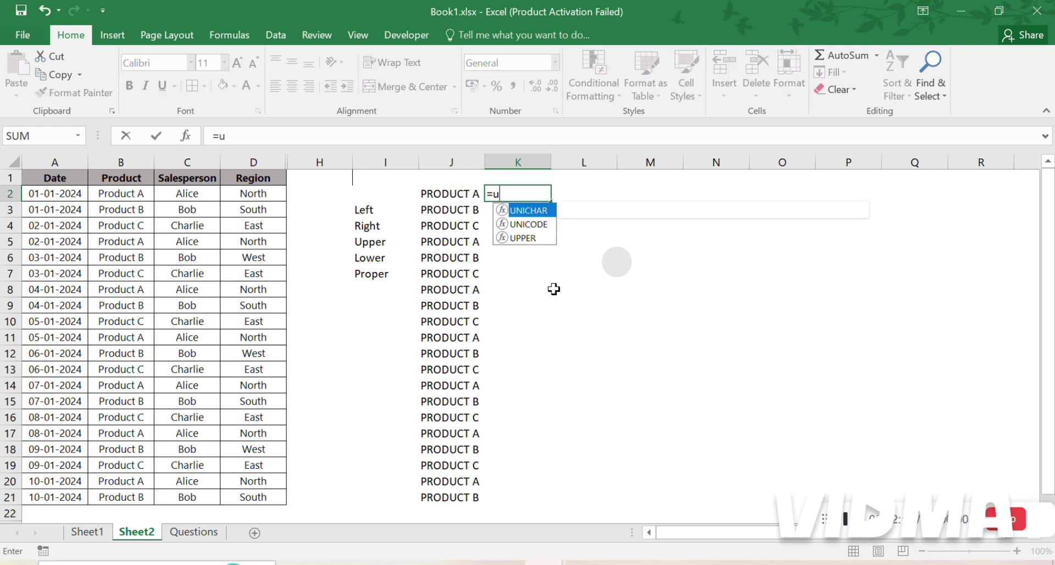
key("BackSpace")
type("lowe")
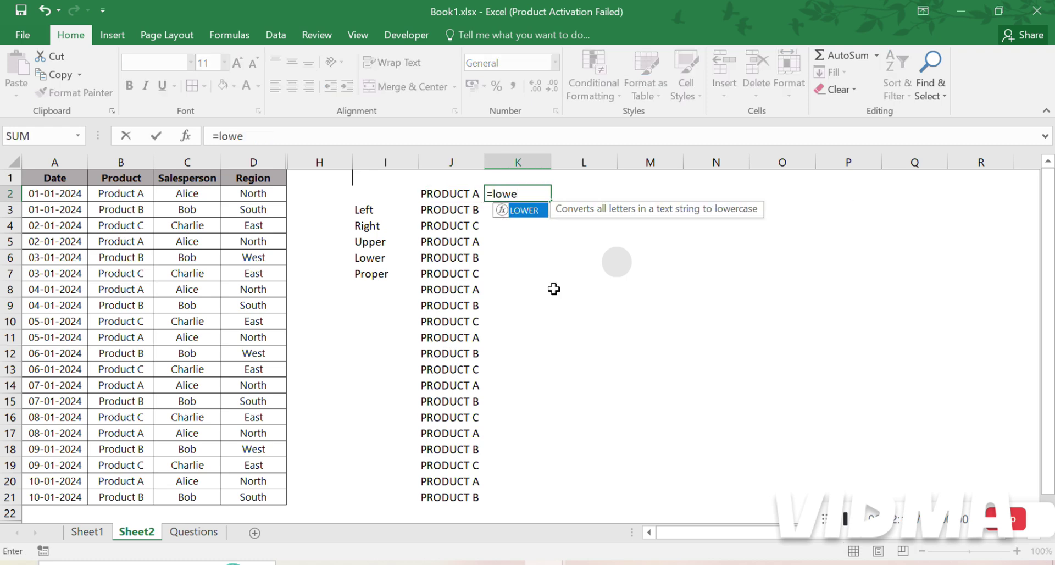
key("Tab")
key("Left")
key("Left")
key("Left")
key("Left")
key("Left")
key("Left")
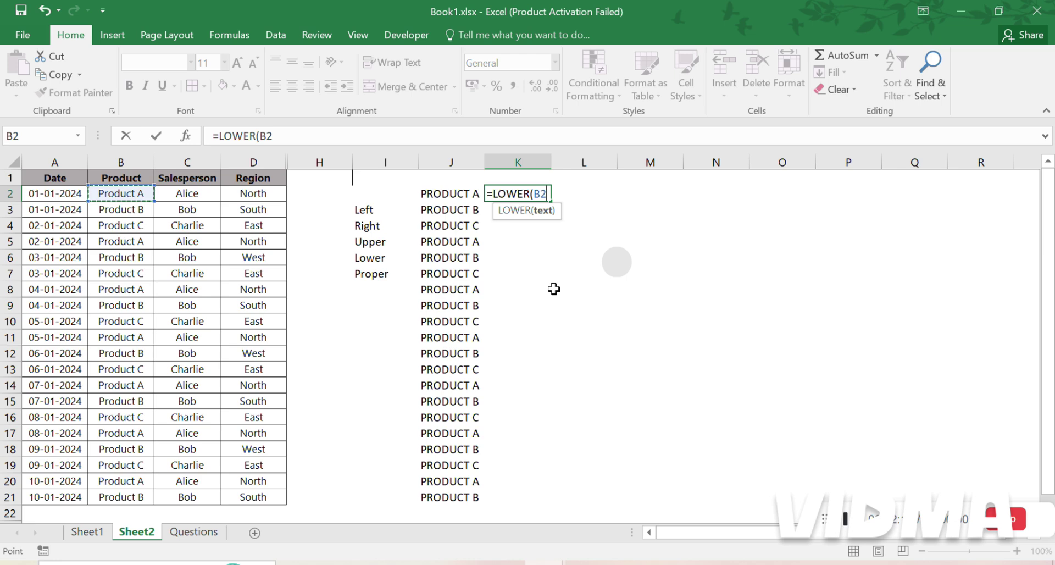
key("Return")
Fill the LOWER formula down from K2 through K21
key("Up")
key("Left")
key("ctrl+Down")
key("Right")
key("ctrl+shift+Up")
key("ctrl+d")
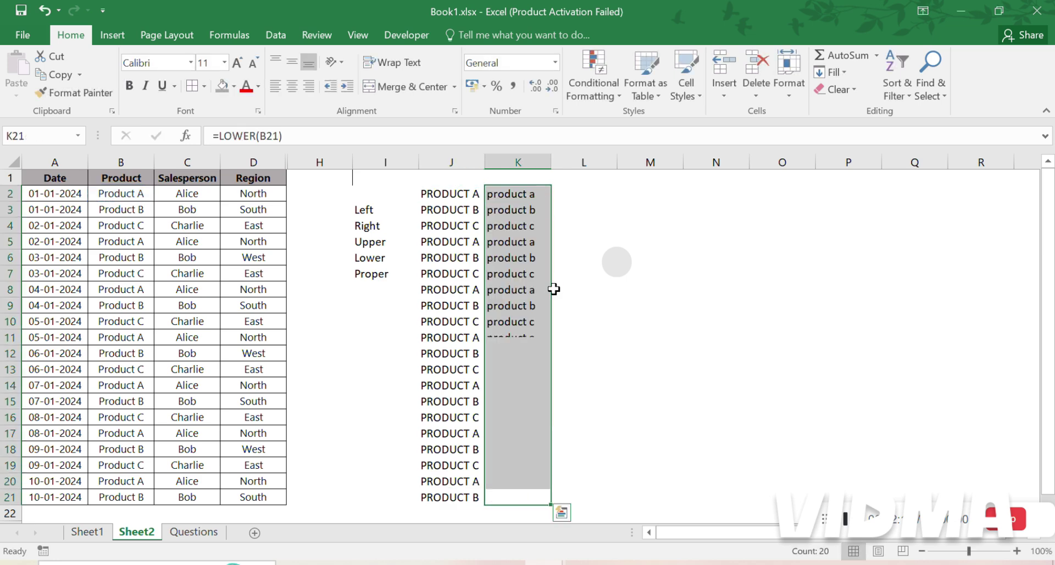
key("ctrl+Up")
key("Down")
key("Up")
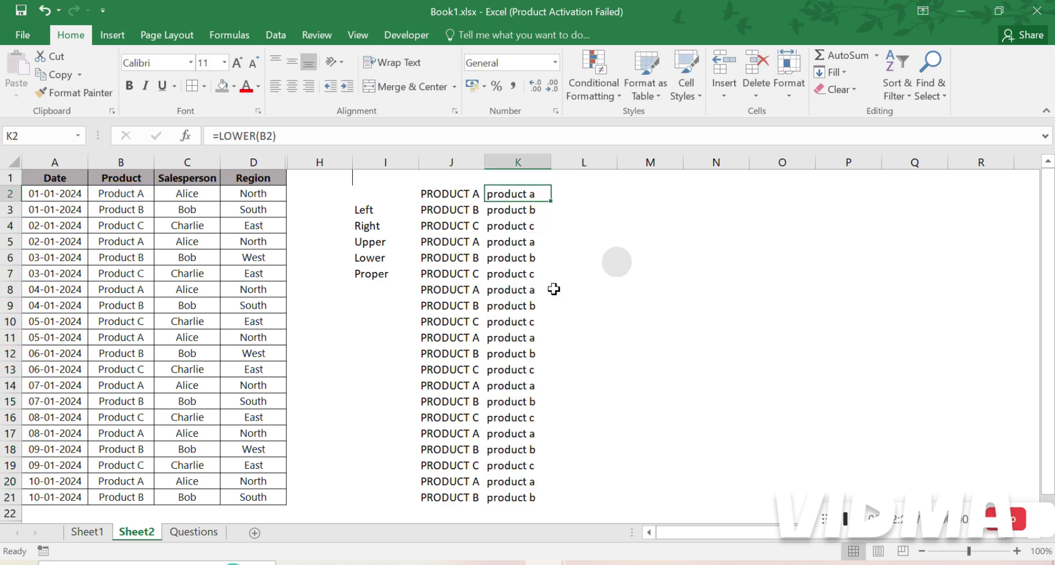
key("Left")
key("Right")
key("Right")
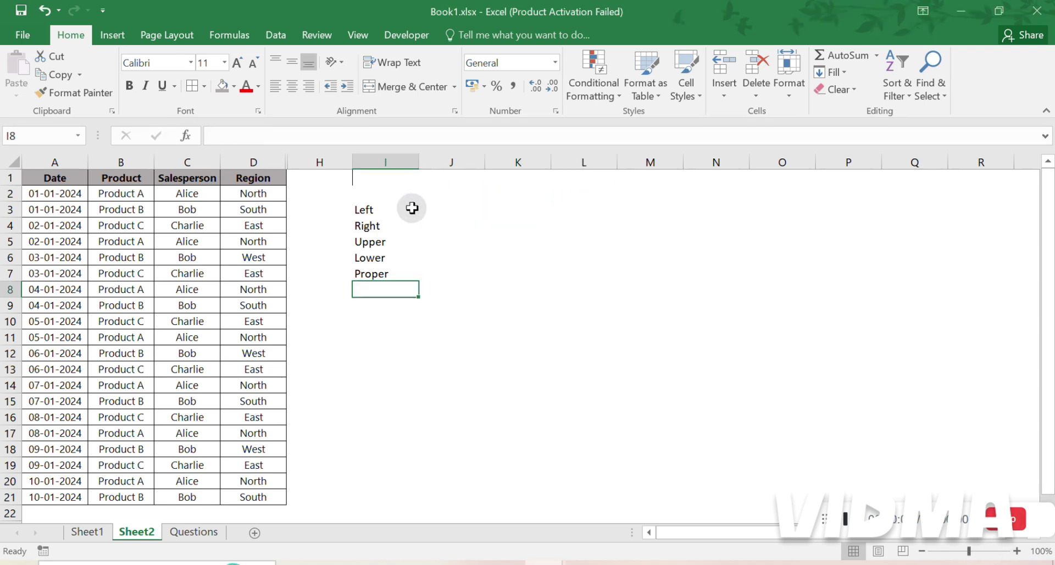
Make the Left, Right, Upper and Lower labels in I3:I6 bold
key("Up")
key("Up")
key("Up")
key("Up")
key("Up")
key("Down")
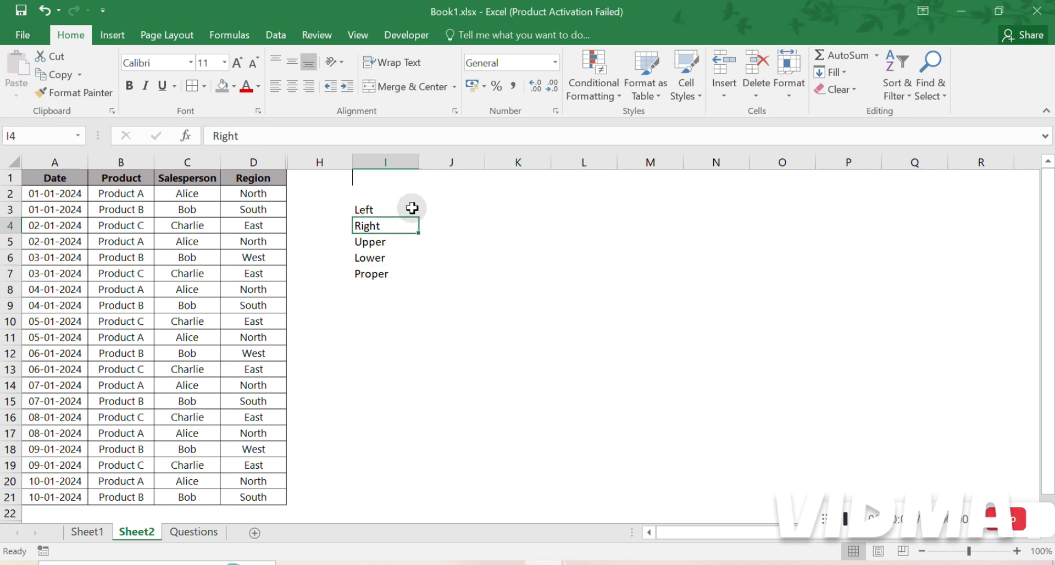
key("Down")
key("Down")
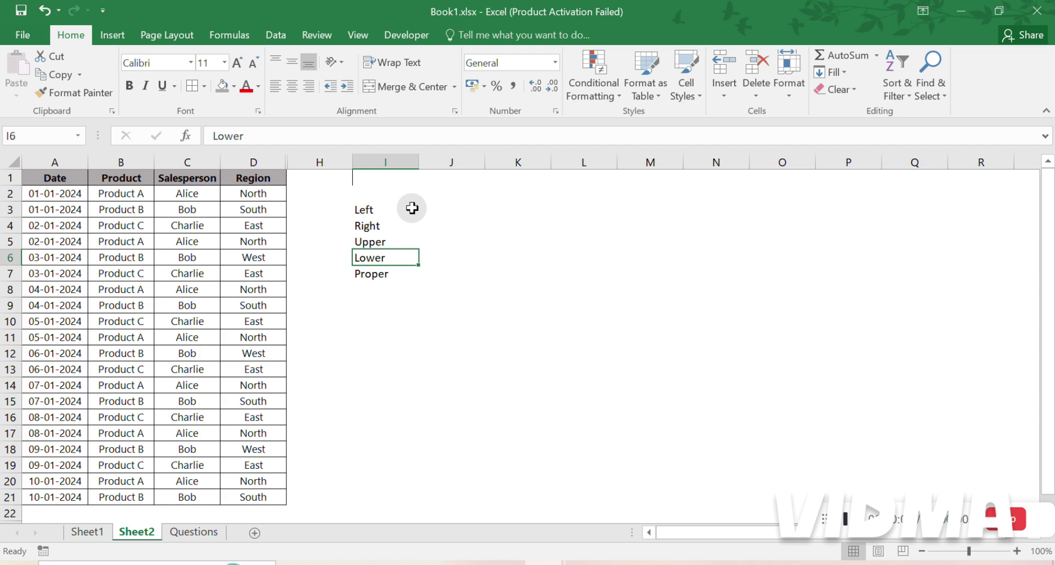
key("shift+Up")
key("shift+Up")
key("Down")
key("Up")
key("shift+Up")
key("shift+Up")
key("shift+Up")
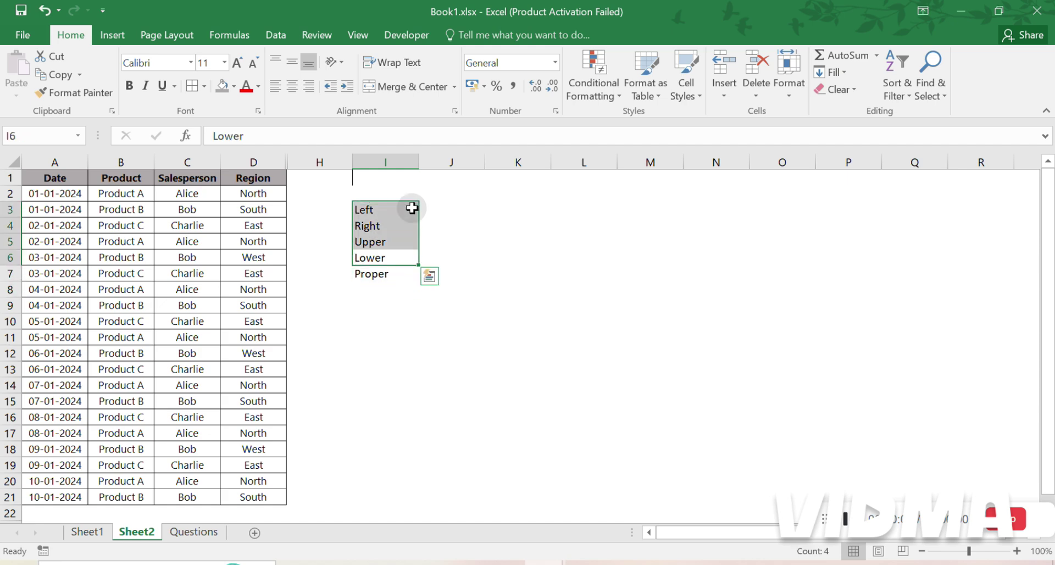
key("ctrl+b")
key("Down")
key("Down")
key("Up")
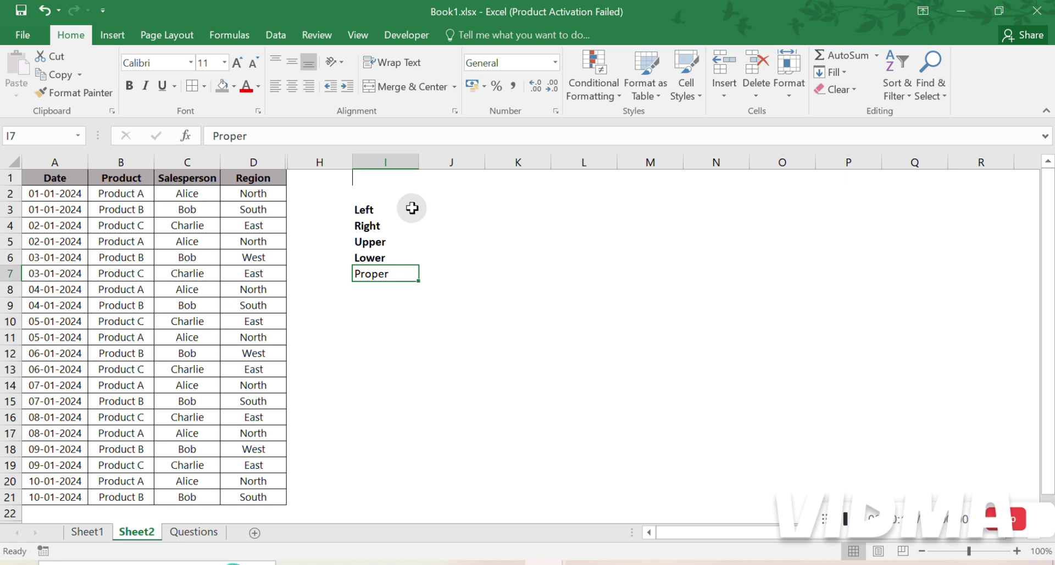
key("Left")
key("Left")
key("Left")
key("Left")
key("Left")
key("Left")
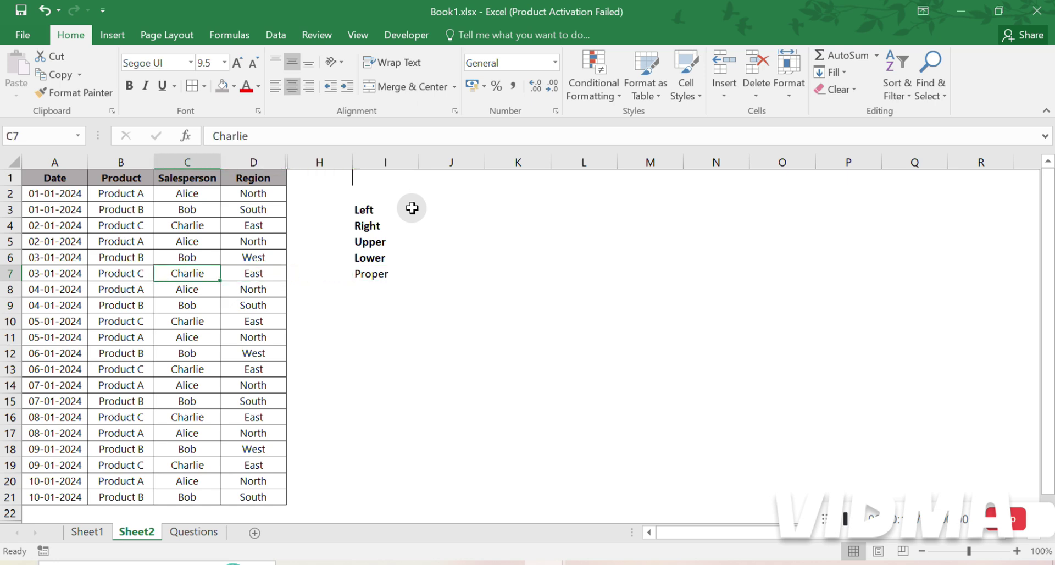
key("Right")
key("Left")
key("Right")
key("Left")
key("Right")
key("Right")
key("Right")
Enter the second salesperson's name in normal capitalization in cell I9, below the function labels
key("Down")
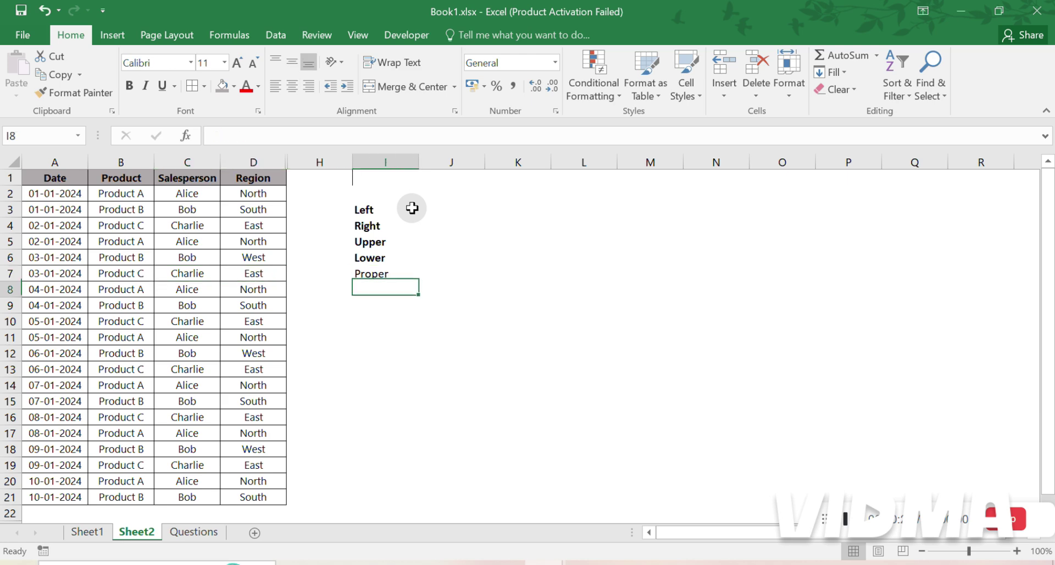
key("Down")
type("Bob")
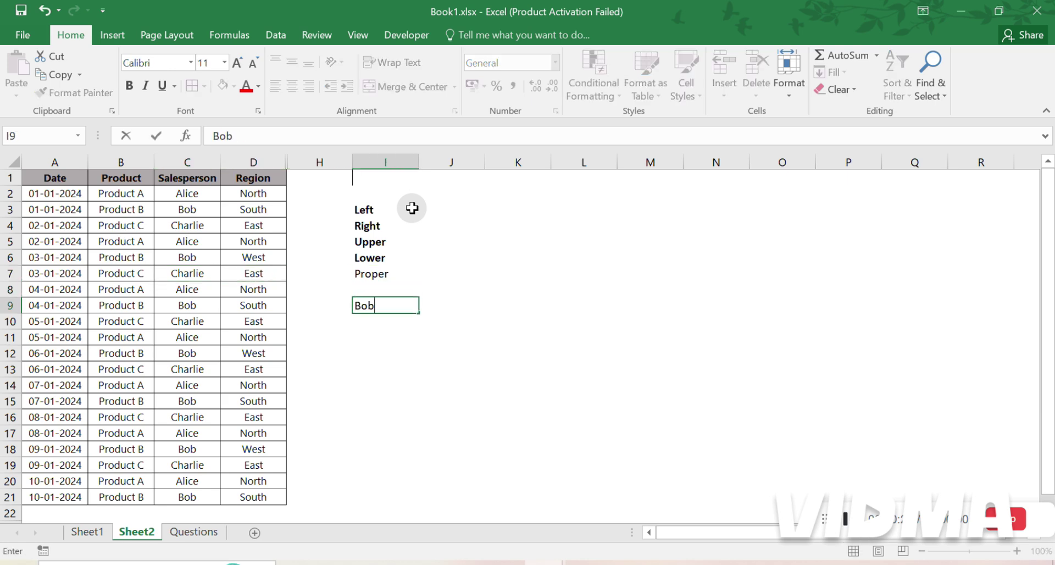
key("Return")
Enter the same salesperson name in cell I10 with its first two letters capitalized and the last one lowercase
type("B")
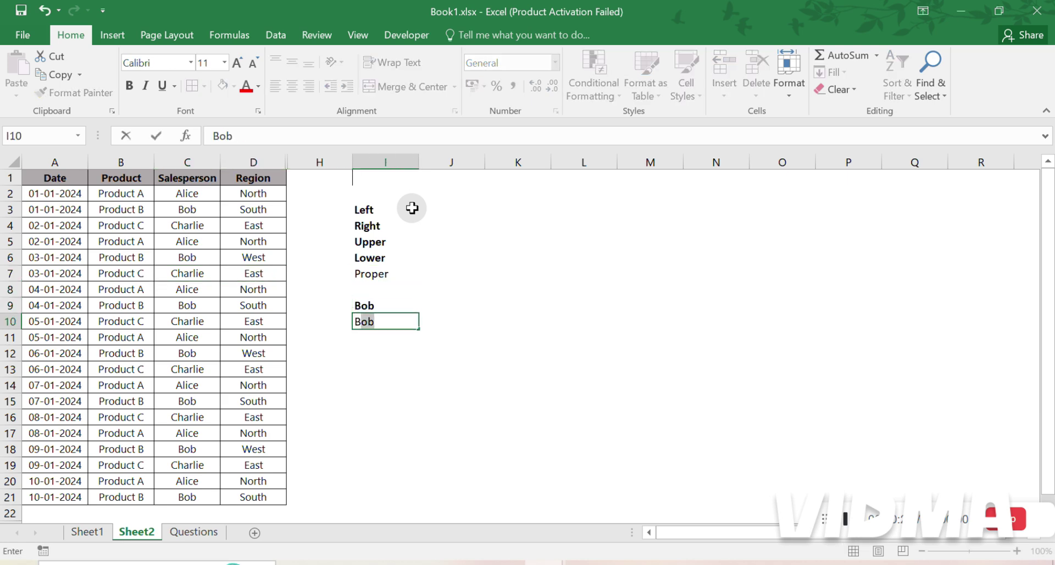
key("BackSpace")
key("BackSpace")
type("bO")
key("Return")
key("Up")
key("F2")
key("Left")
key("Left")
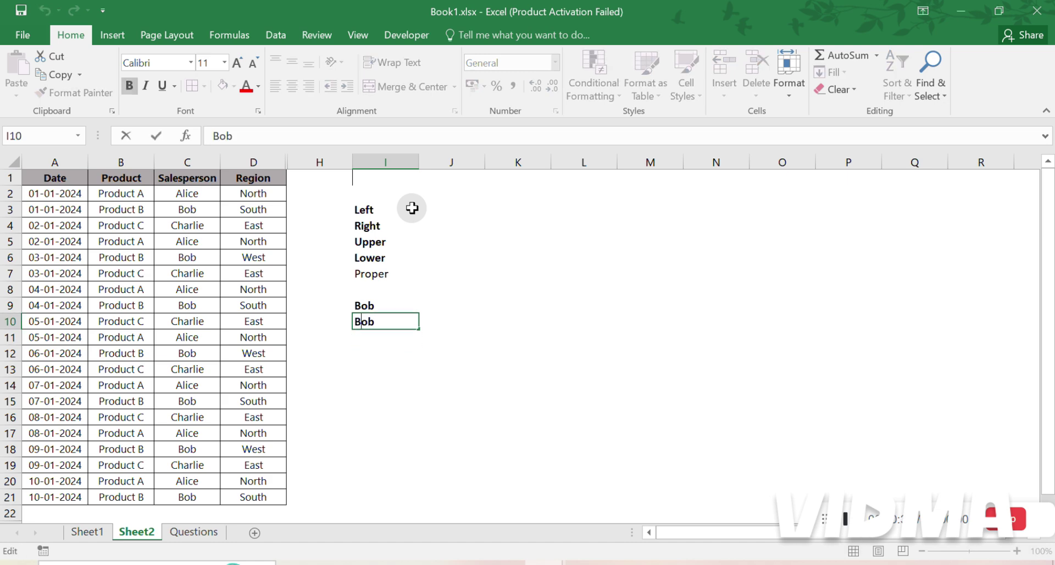
key("Delete")
type("O")
key("Return")
key("Up")
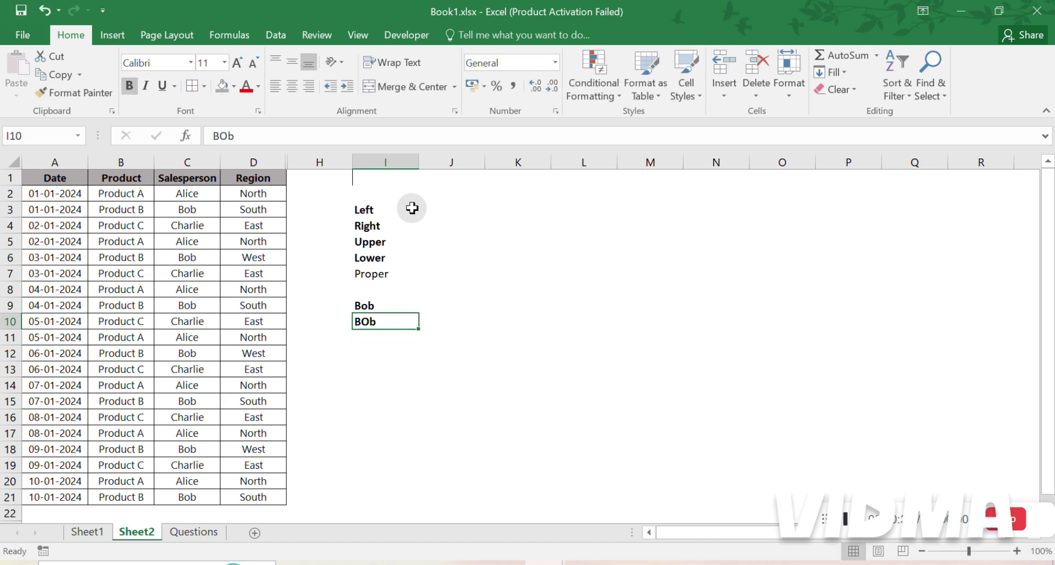
key("Down")
key("Down")
key("Up")
key("Up")
key("Down")
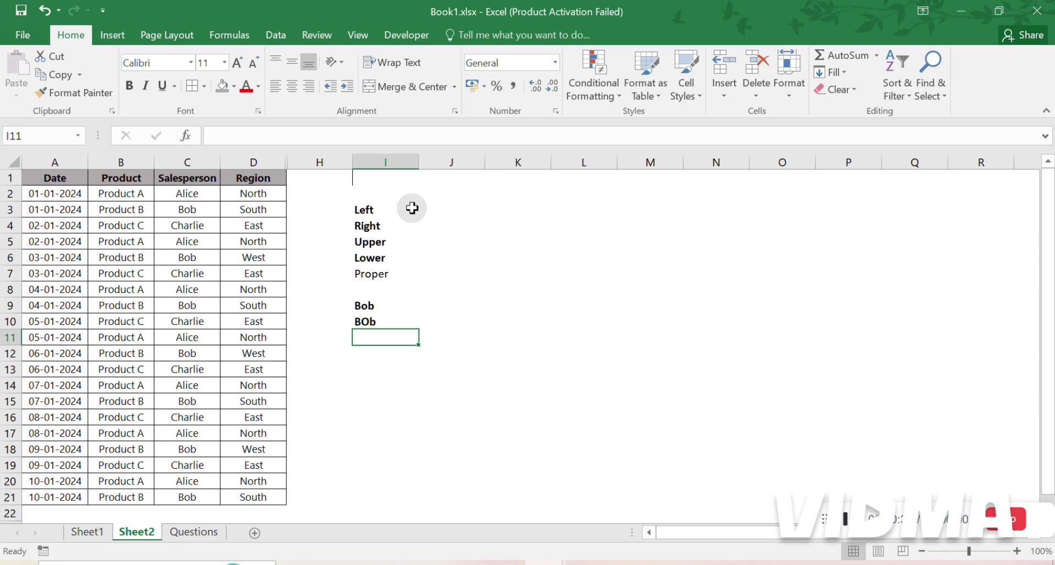
key("Left")
key("Left")
key("Left")
key("Right")
key("Right")
key("Right")
key("Up")
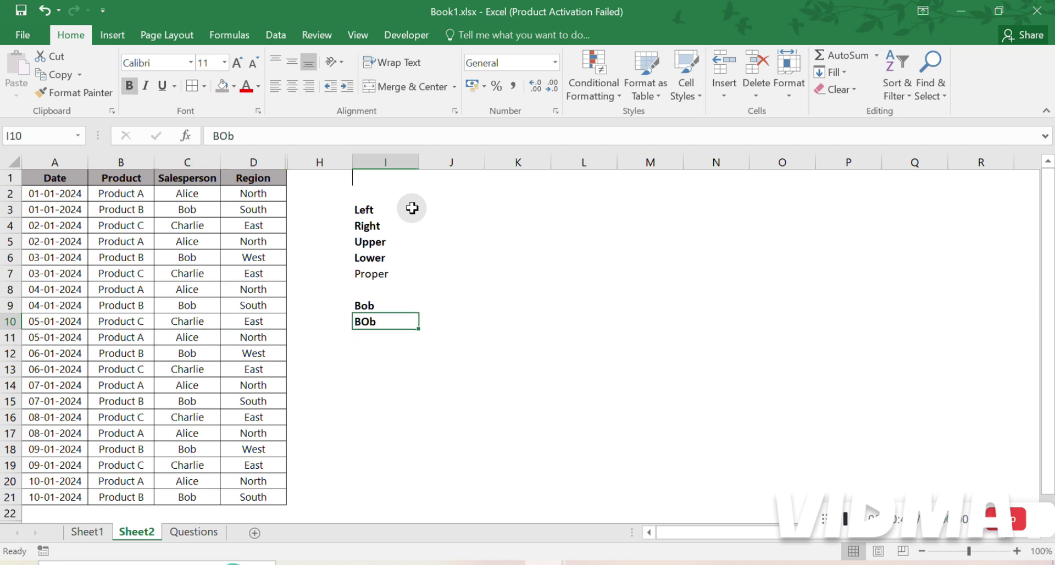
key("Down")
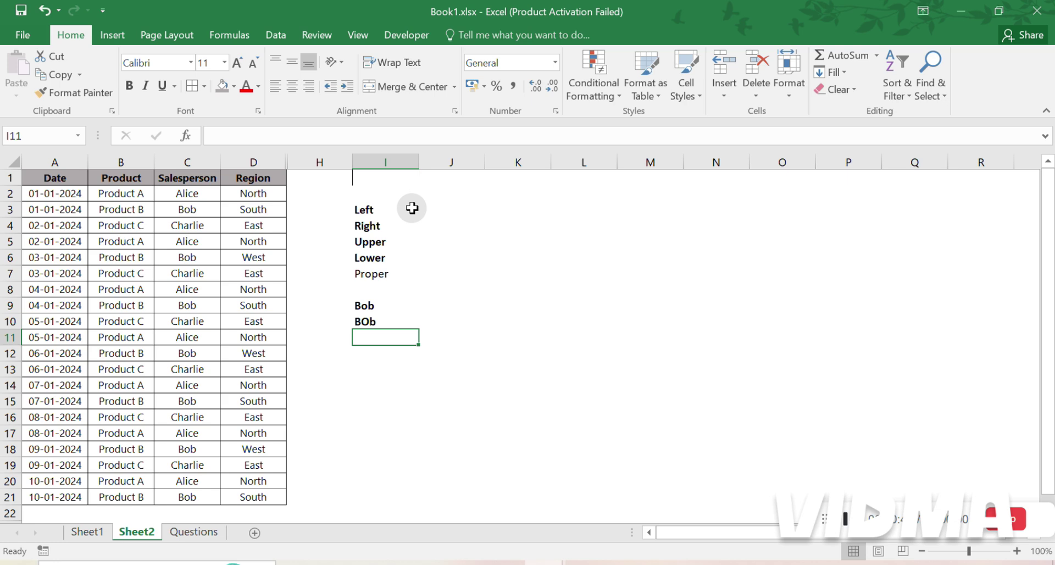
key("Right")
key("Right")
key("Up")
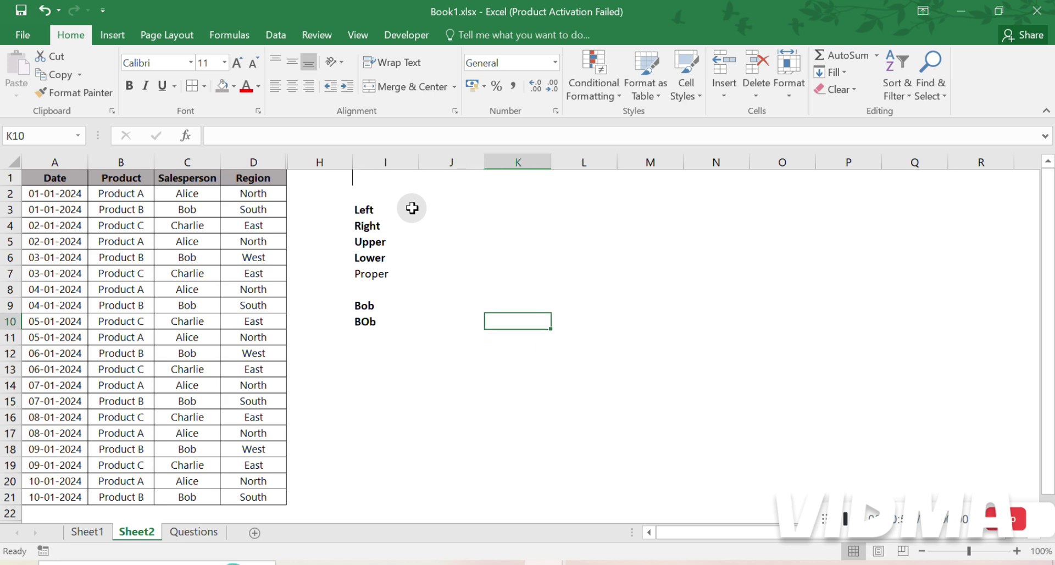
Enter a sample first name with only its initial capitalized in cell J5, beside the Upper label
key("Left")
key("Left")
key("Up")
key("Right")
key("Right")
key("Up")
key("Up")
key("Up")
key("Left")
key("Up")
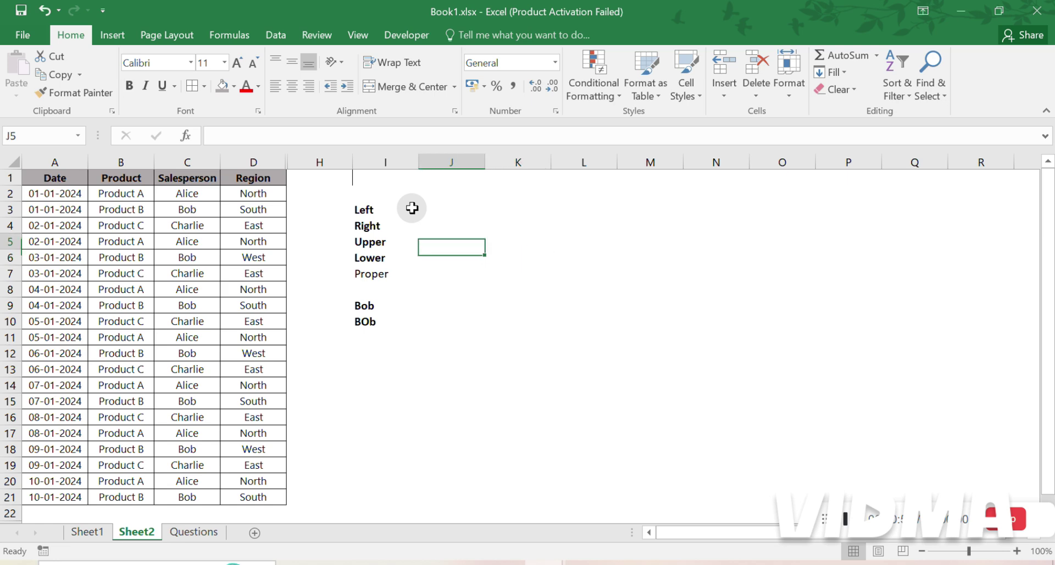
type("Sandi")
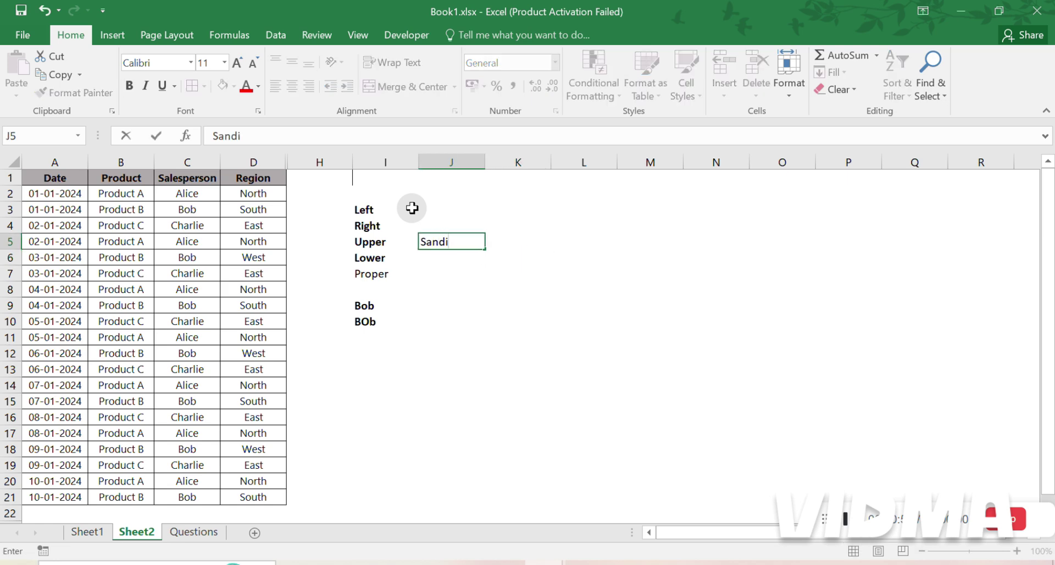
type("p")
key("Return")
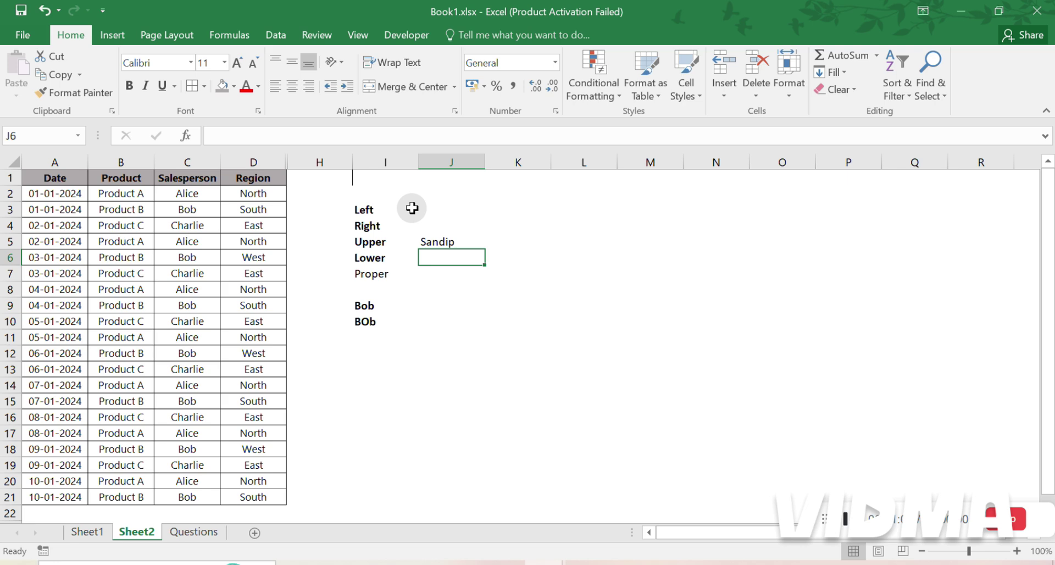
Enter the same first name in all capitals in cell J6, beside the Lower label
type("Sahn")
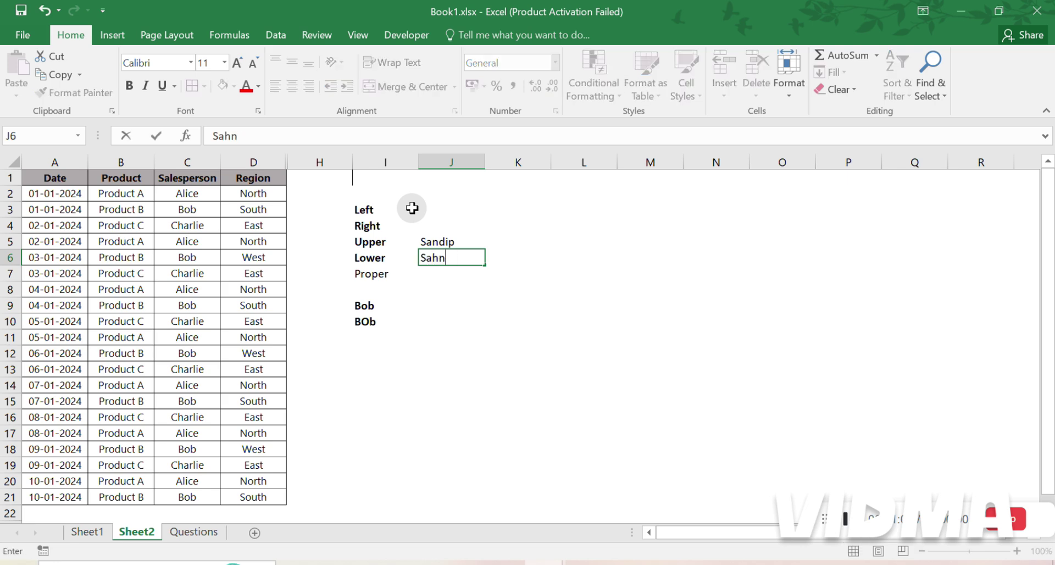
key("BackSpace")
key("BackSpace")
type("AN")
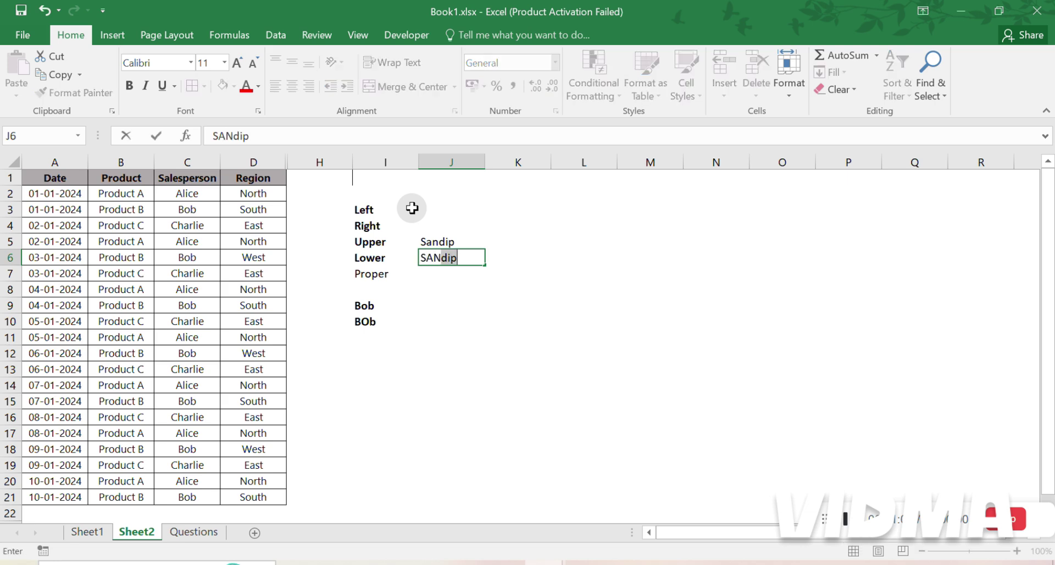
type("DIP")
key("Return")
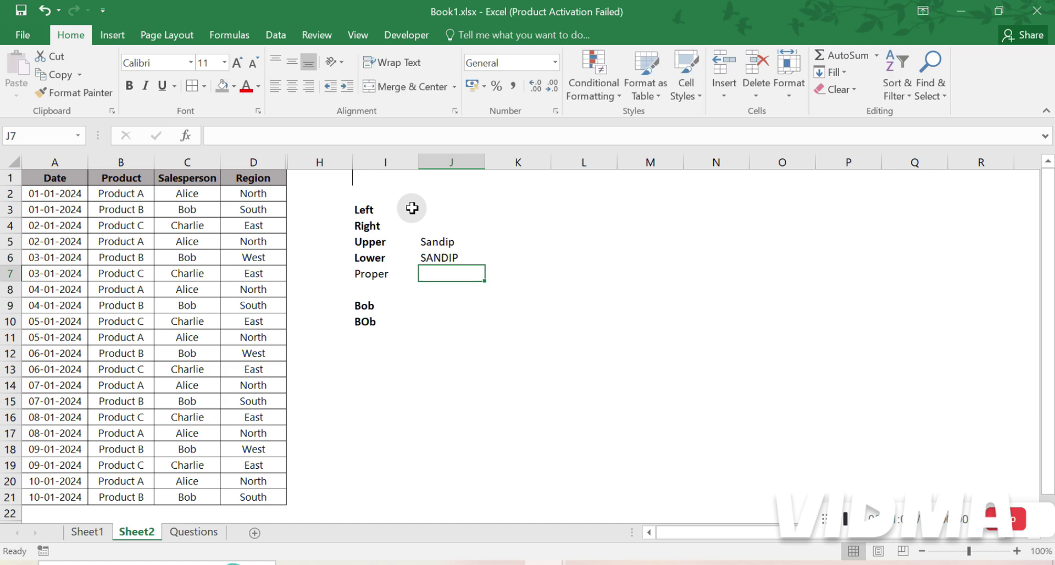
Change the first letter of the name in J6 to lowercase, leaving the other letters capitalized
key("F2")
key("Escape")
key("Up")
key("F2")
key("Left")
key("Left")
key("Left")
key("Left")
key("Left")
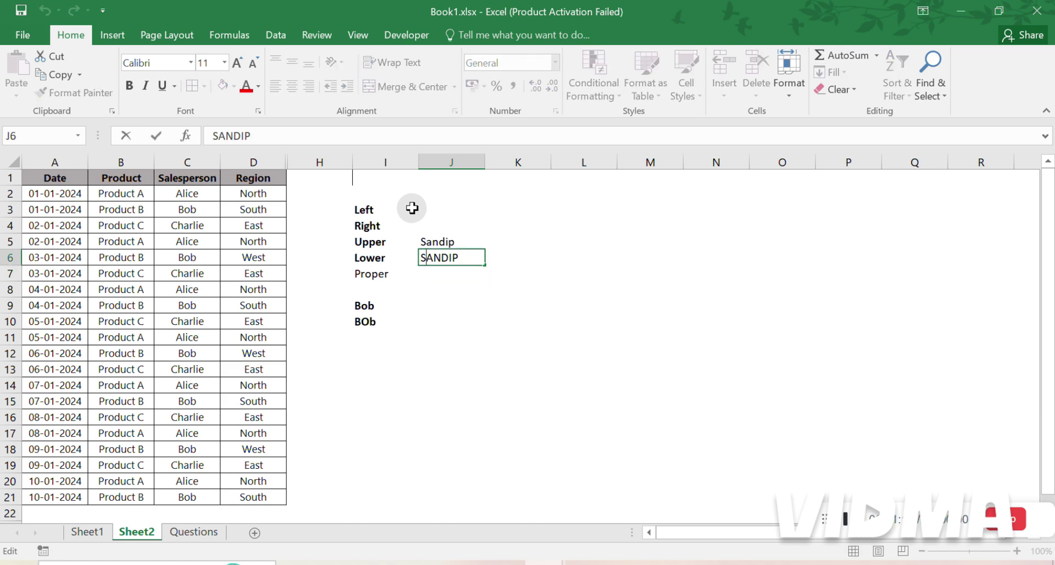
key("BackSpace")
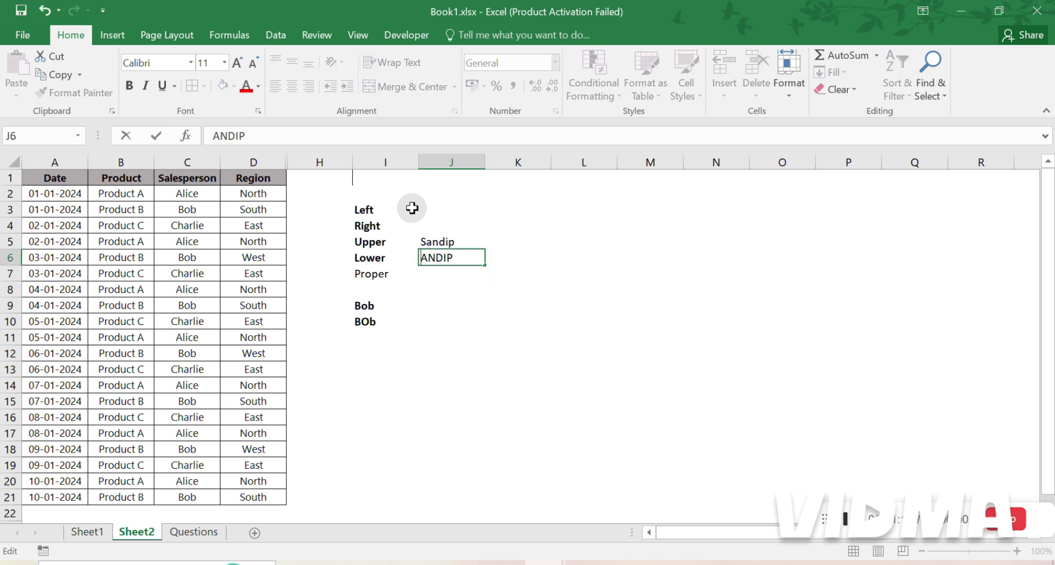
type("S")
key("BackSpace")
type("s")
key("Return")
key("Up")
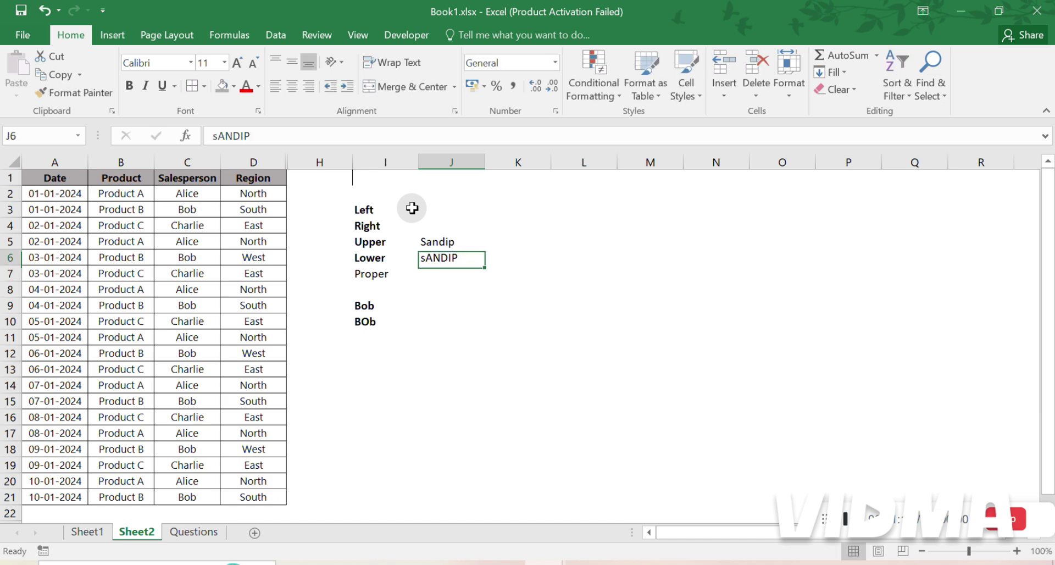
key("Down")
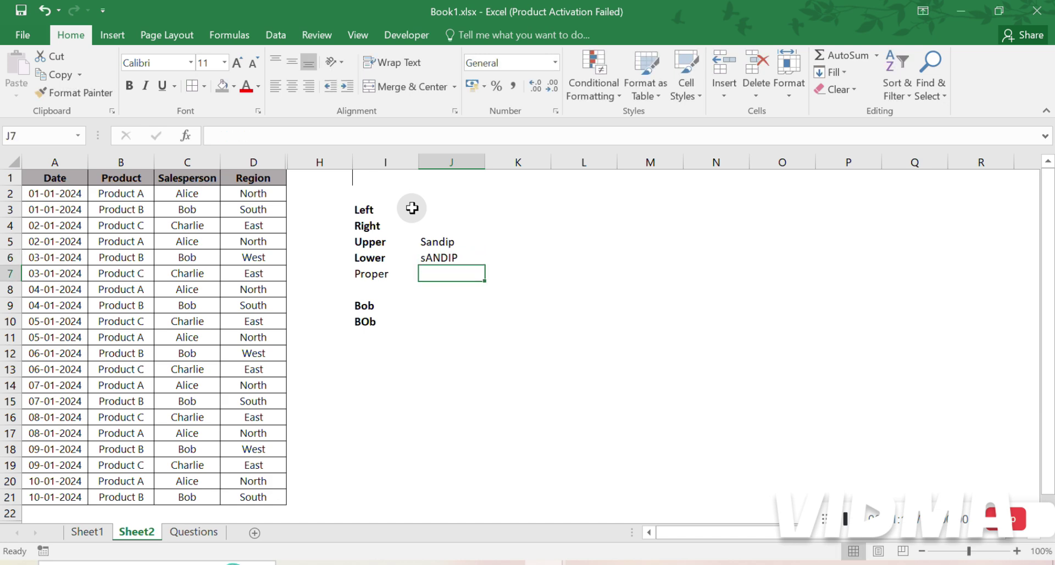
key("Down")
key("Up")
key("Up")
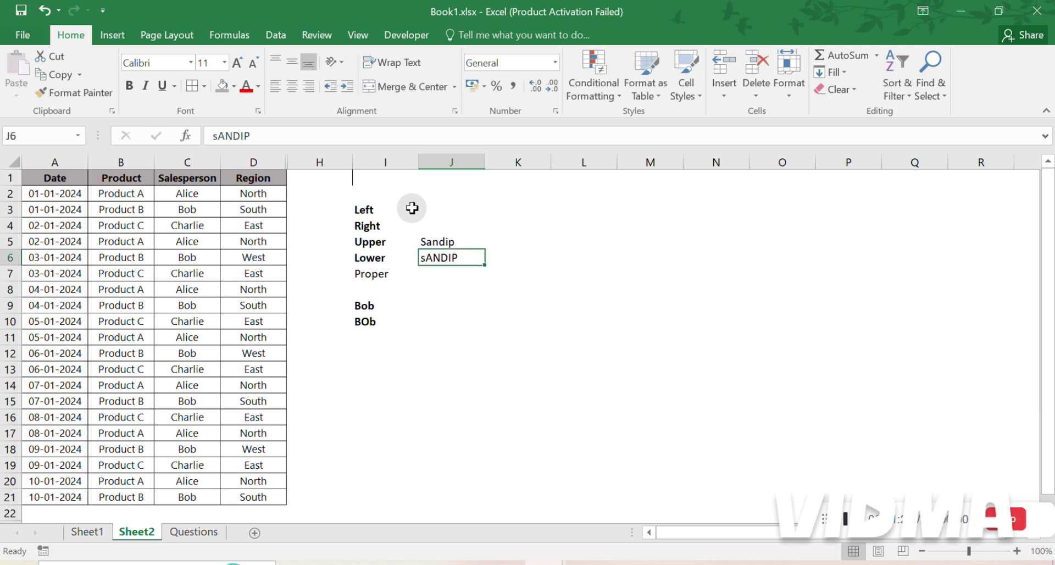
key("Down")
key("Up")
Enter the formula =PROPER(J6) in cell K6 to convert the irregularly capitalized name to proper case
key("Right")
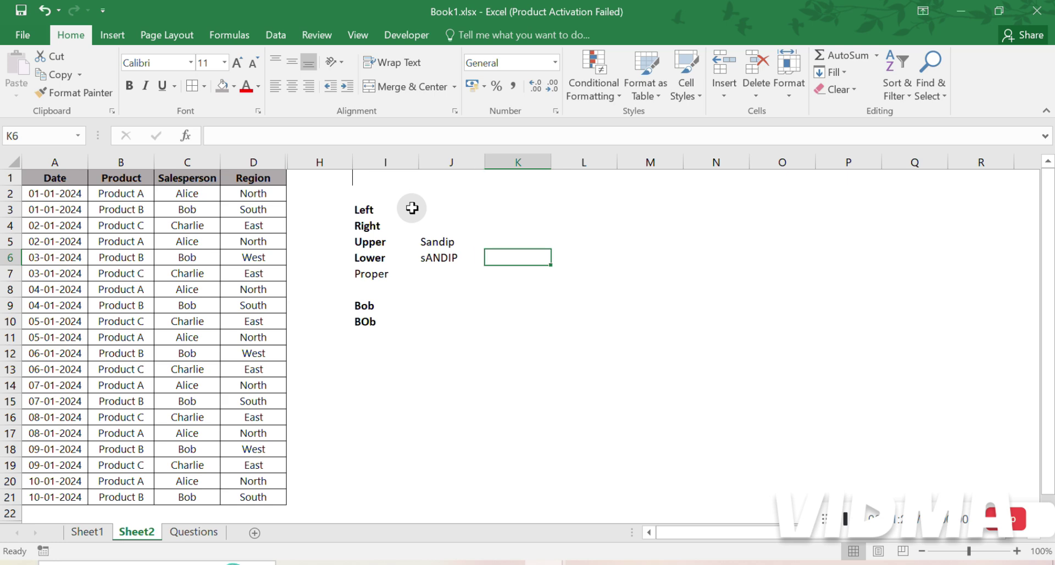
type("=prop")
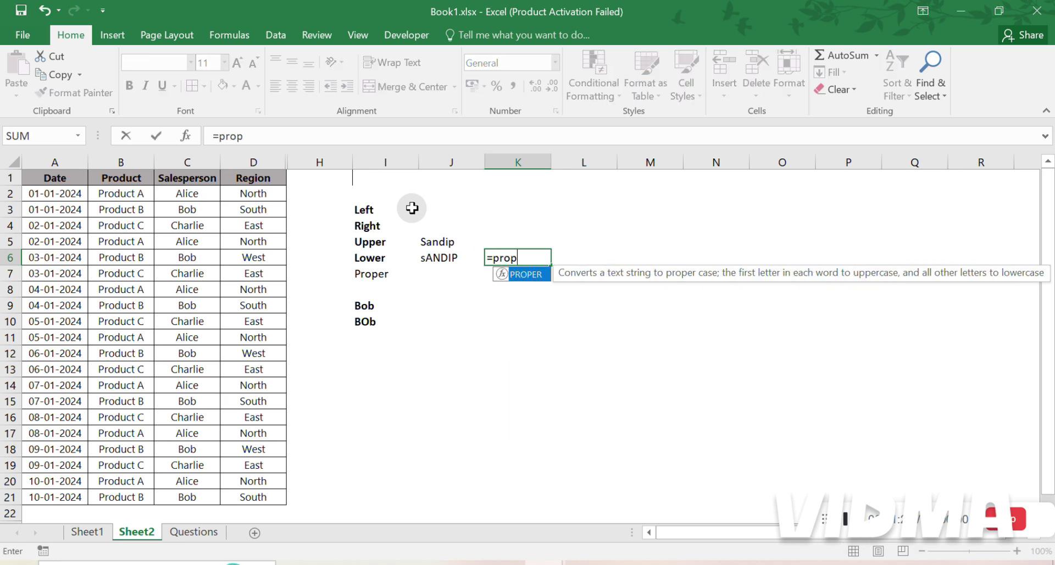
key("Tab")
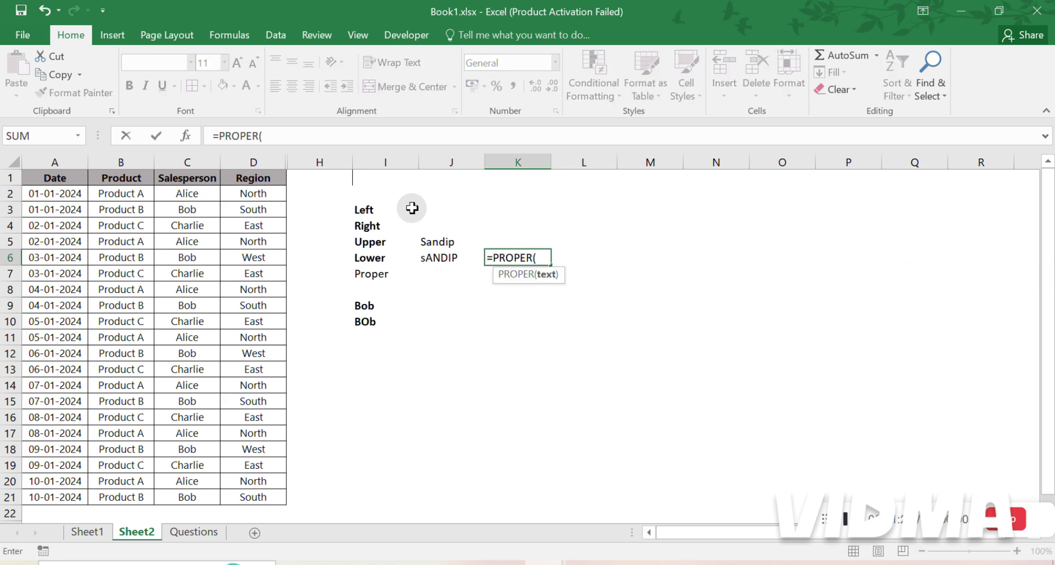
key("Left")
key("Down")
key("Up")
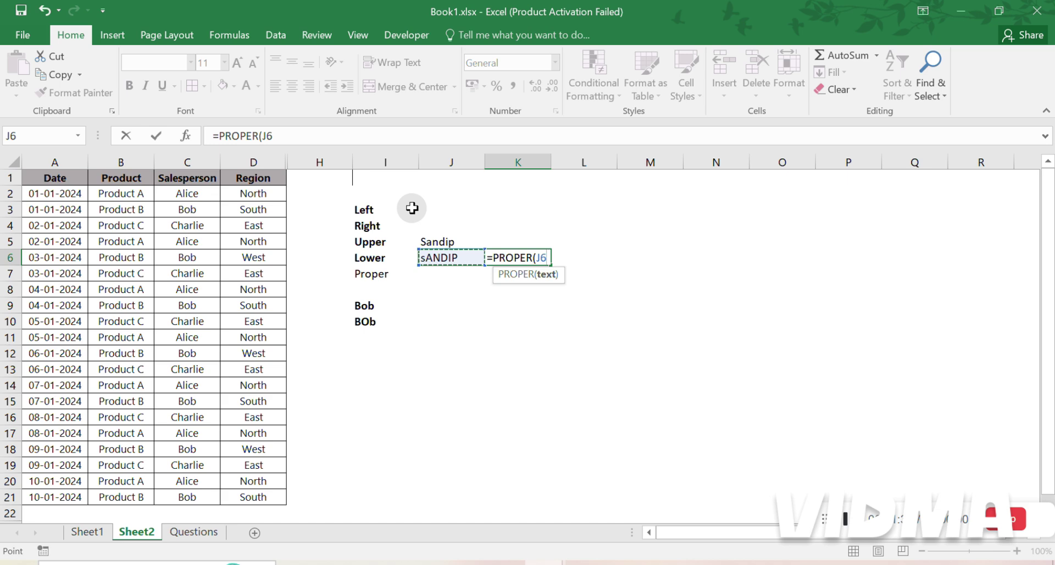
type(")")
key("ctrl+Return")
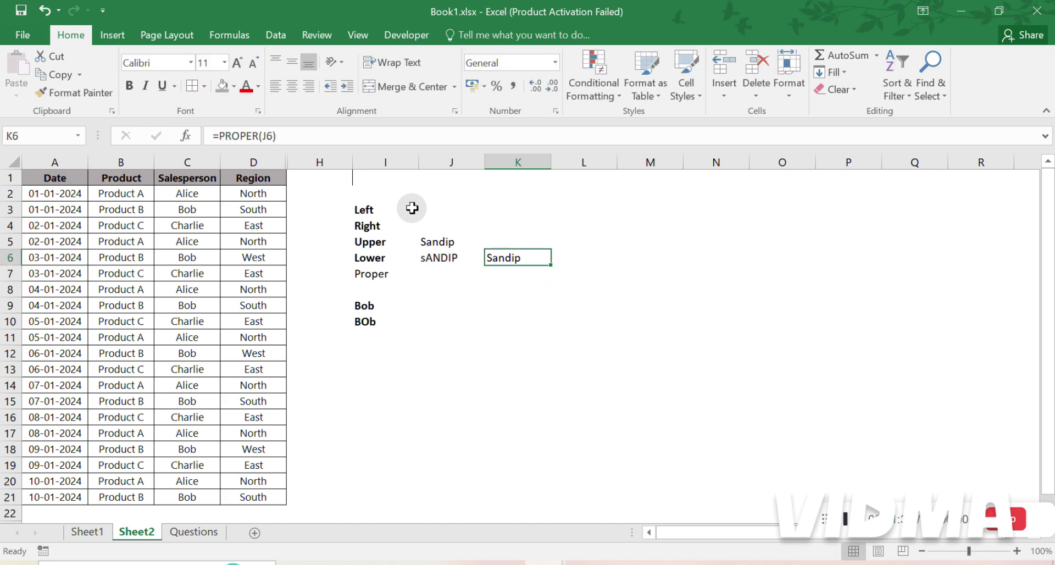
key("Right")
key("Left")
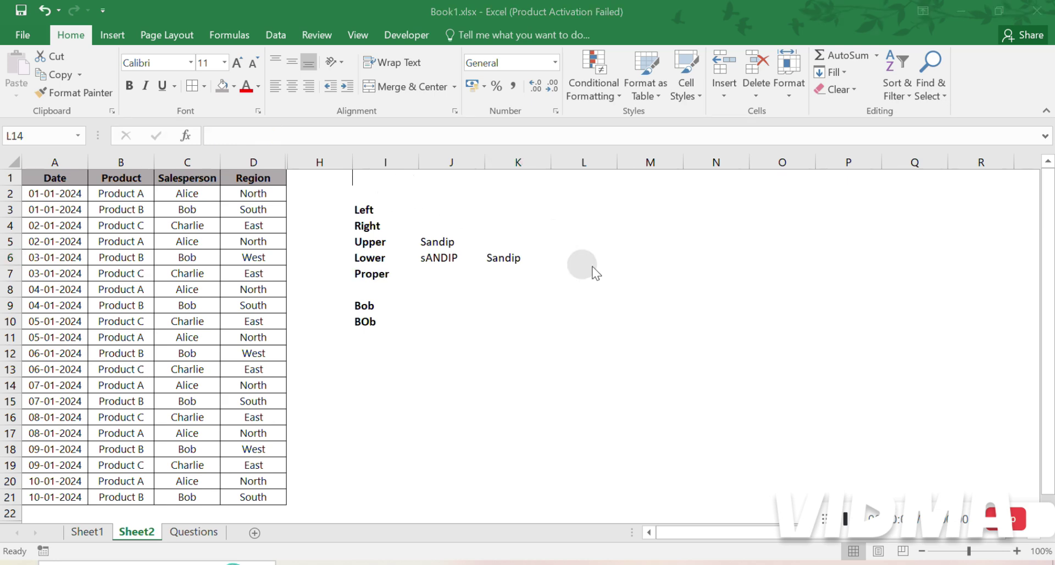
Select the list of function labels from Left to Proper in I3:I7
left_click_drag(377, 210, 378, 272)
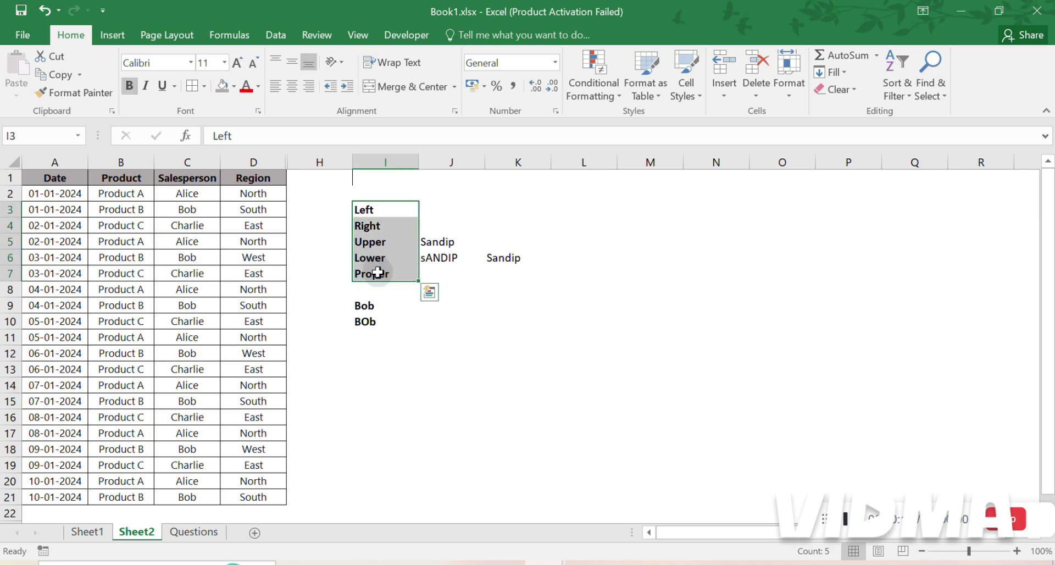